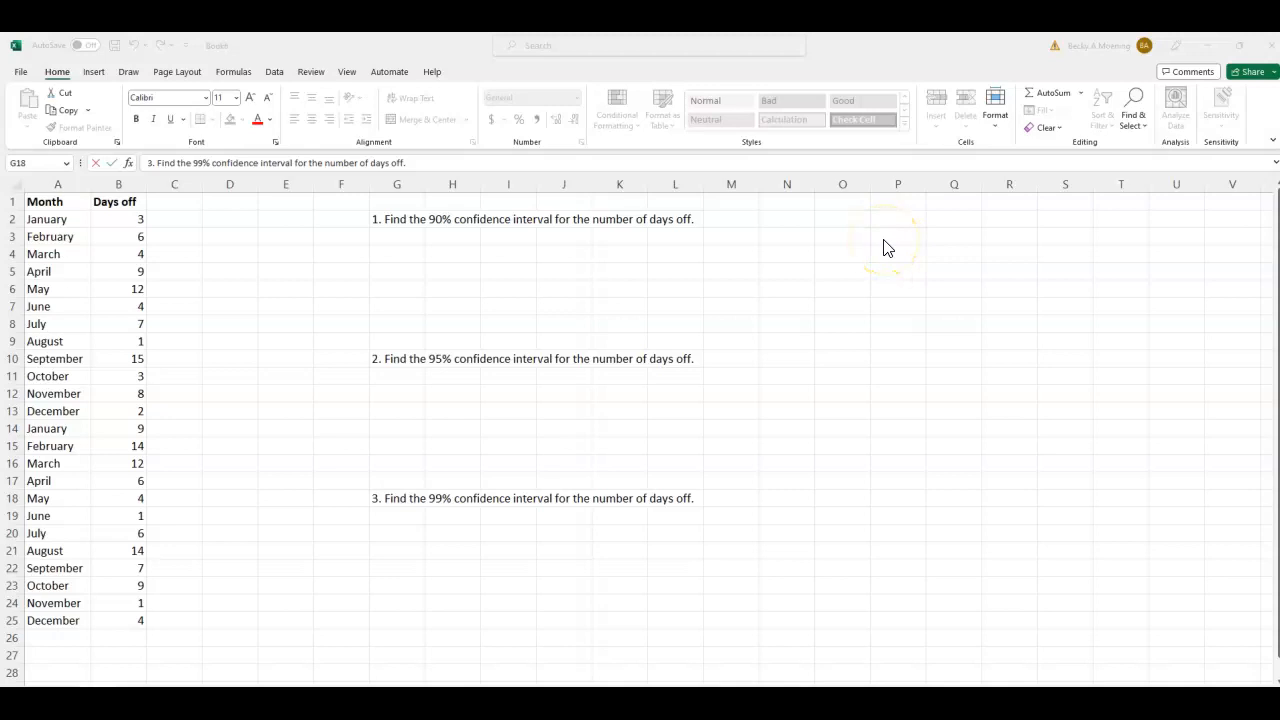
- Enter the headings Lower and Upper in cells P1 and Q1
{"action": "left_click", "coordinate": [904, 220]}
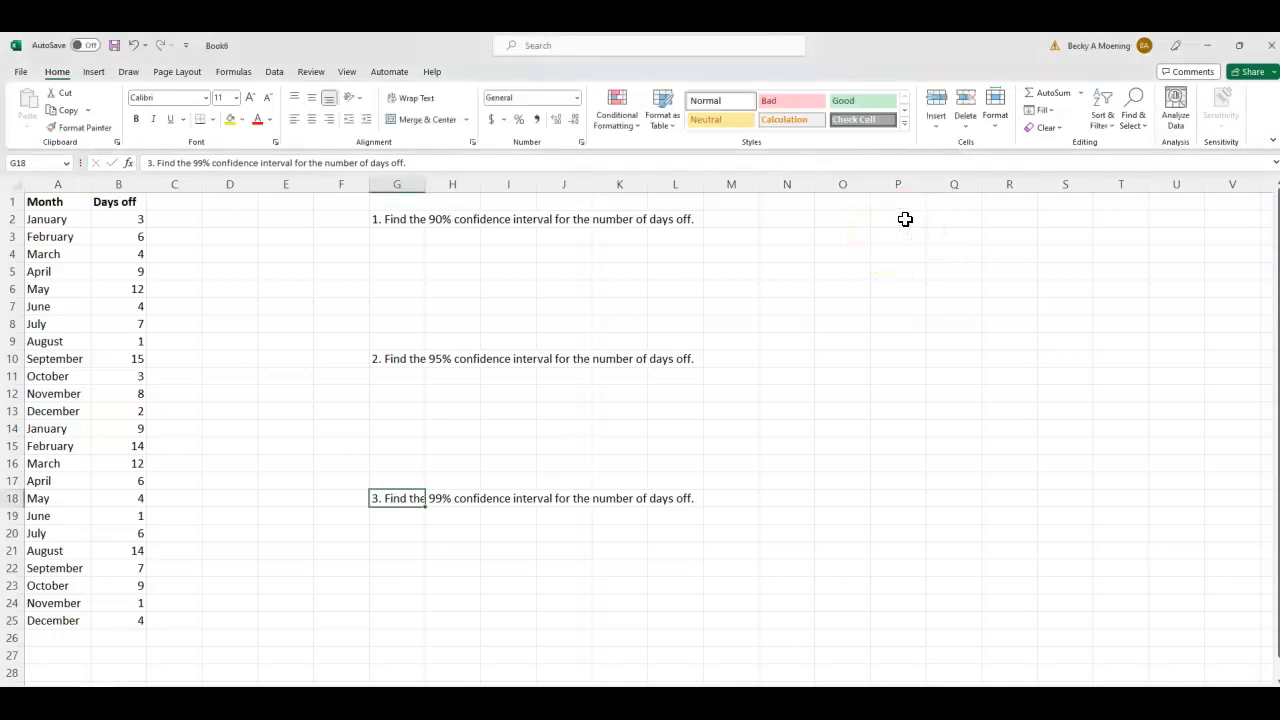
{"action": "left_click", "coordinate": [905, 205]}
{"action": "type", "text": "Lowe"}
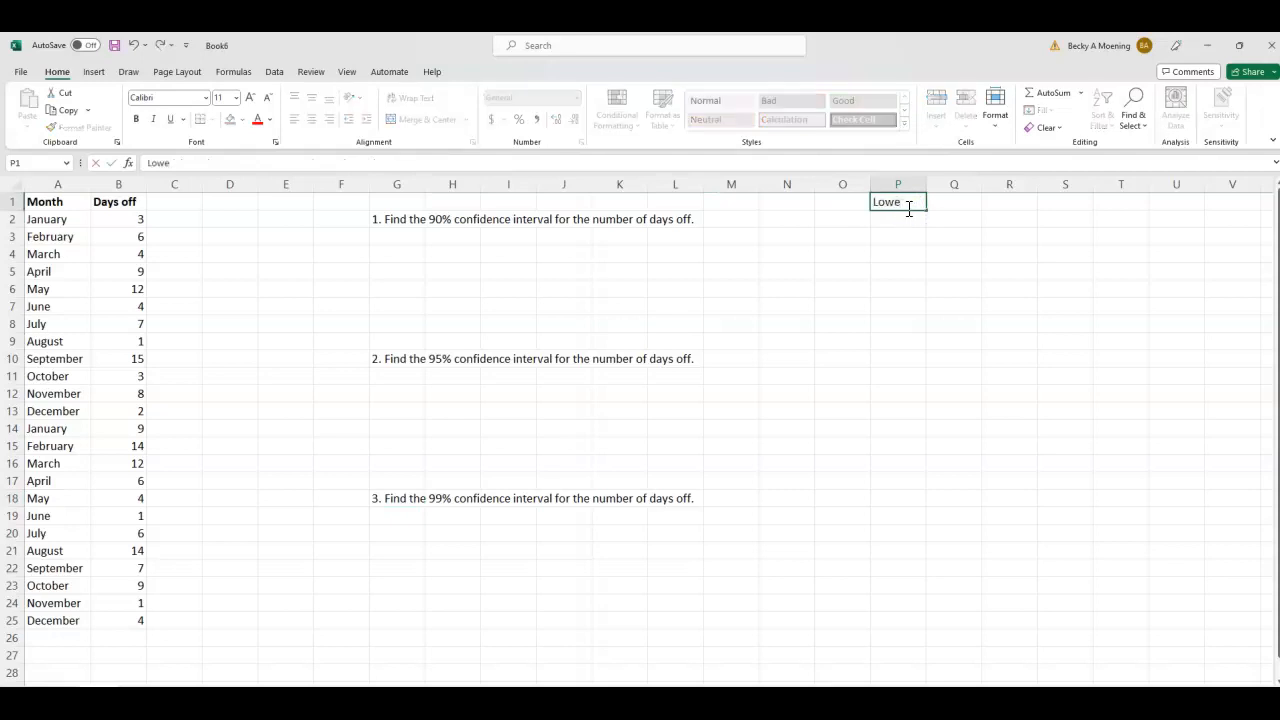
{"action": "type", "text": "r"}
{"action": "key", "text": "Tab"}
{"action": "type", "text": "Upper"}
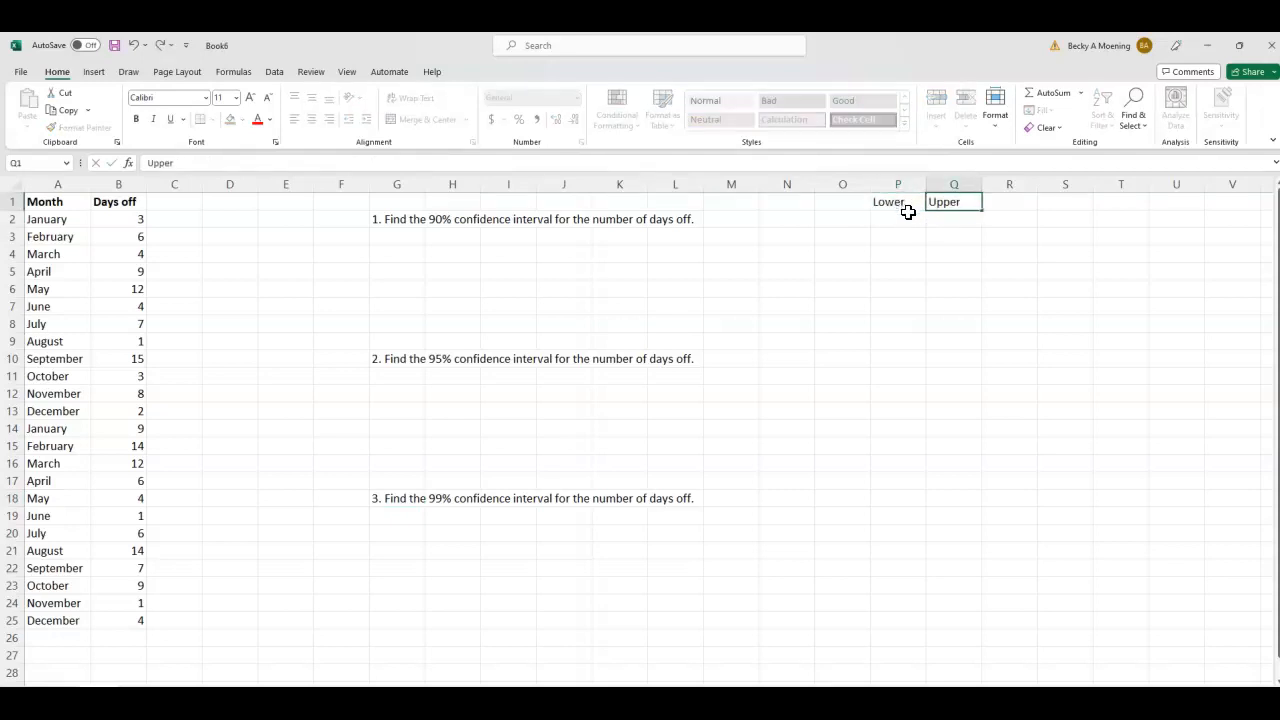
- Enter the example interval limits 3- in P2 and 5 in Q2 beneath the Lower and Upper headings
{"action": "left_click", "coordinate": [898, 222]}
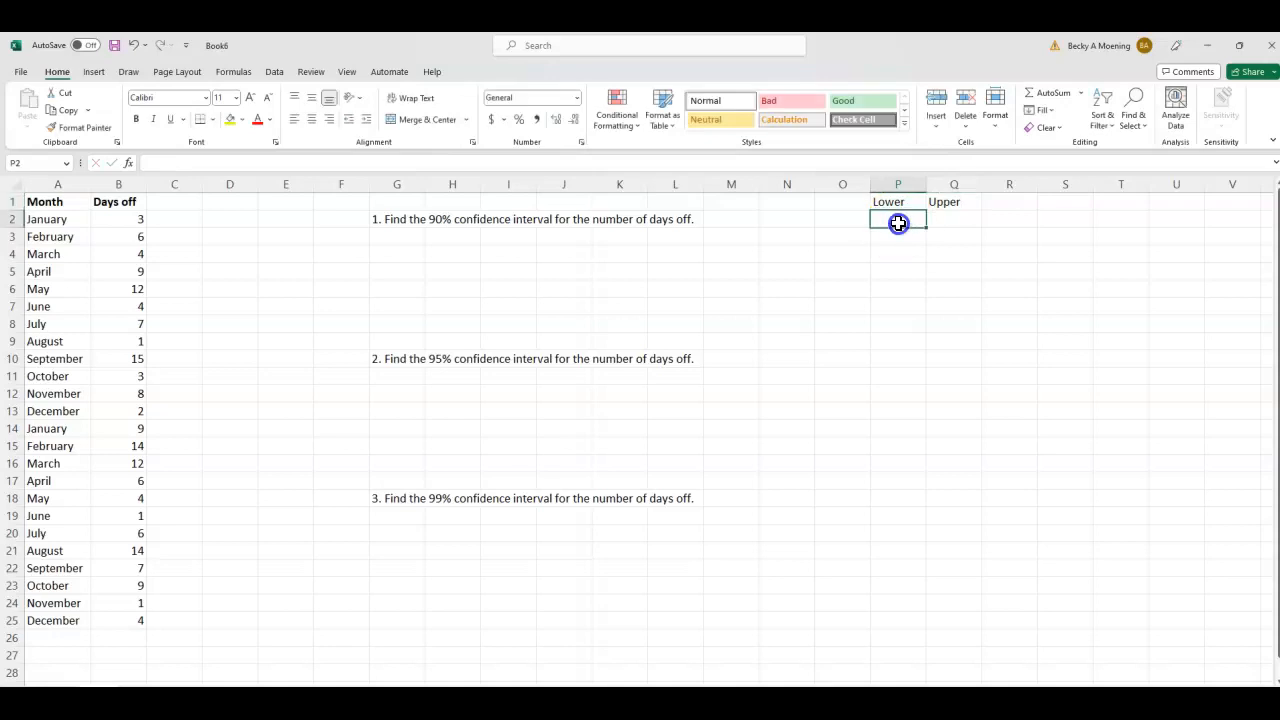
{"action": "type", "text": "3"}
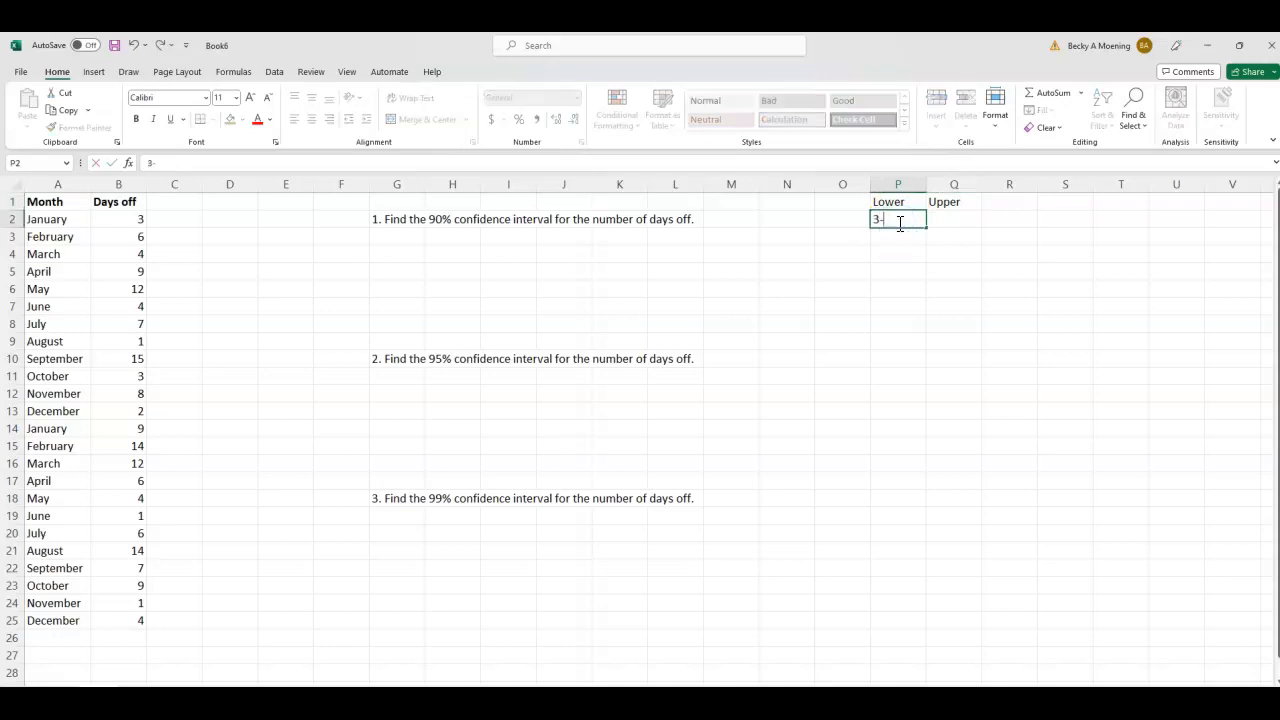
{"action": "type", "text": "-5"}
{"action": "key", "text": "BackSpace"}
{"action": "left_click", "coordinate": [949, 216]}
{"action": "type", "text": "5"}
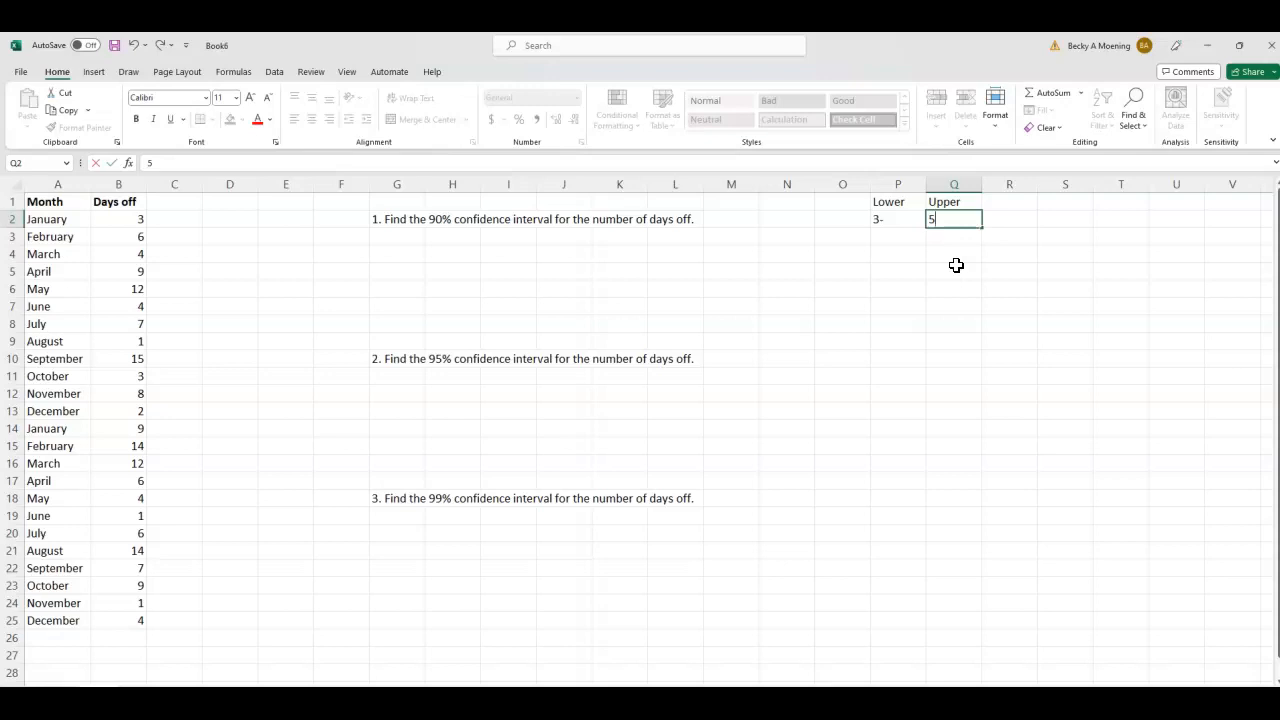
- Clear the example headings and limits from P1:Q2
{"action": "left_click_drag", "start_coordinate": [897, 204], "coordinate": [987, 223]}
{"action": "key", "text": "BackSpace"}
{"action": "left_click", "coordinate": [895, 465]}
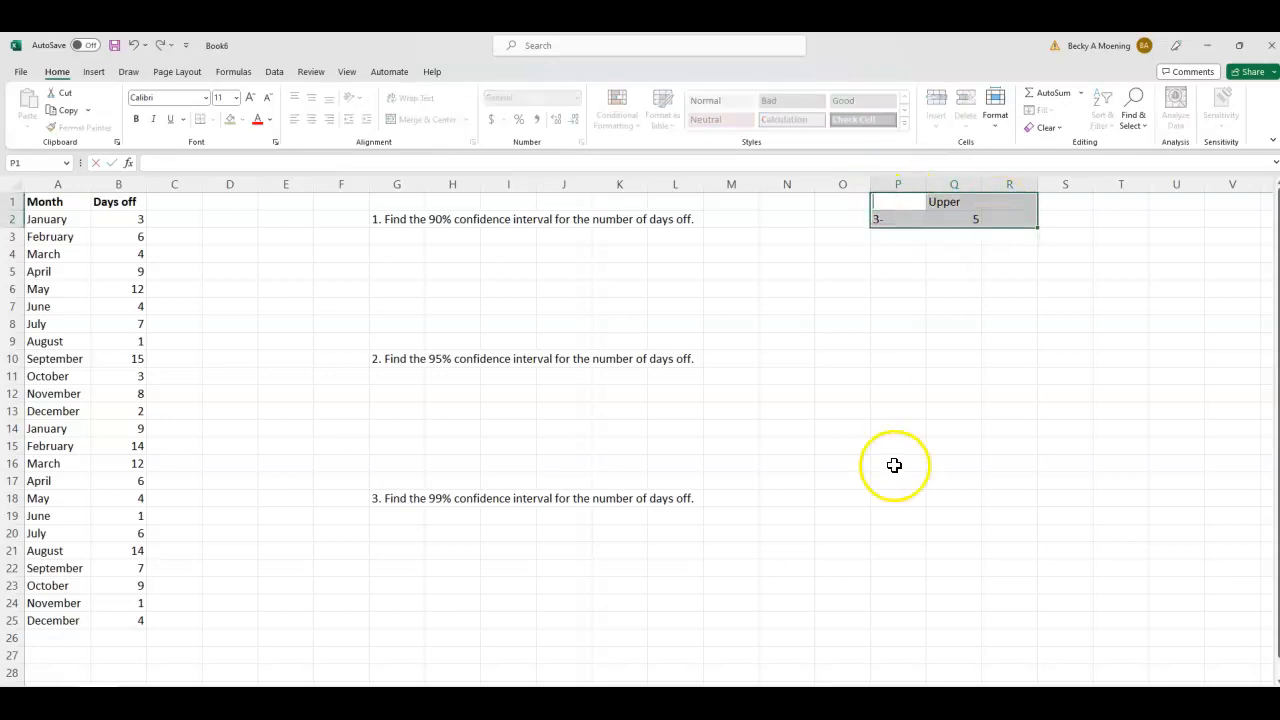
{"action": "left_click_drag", "start_coordinate": [900, 202], "coordinate": [949, 218]}
{"action": "key", "text": "Delete"}
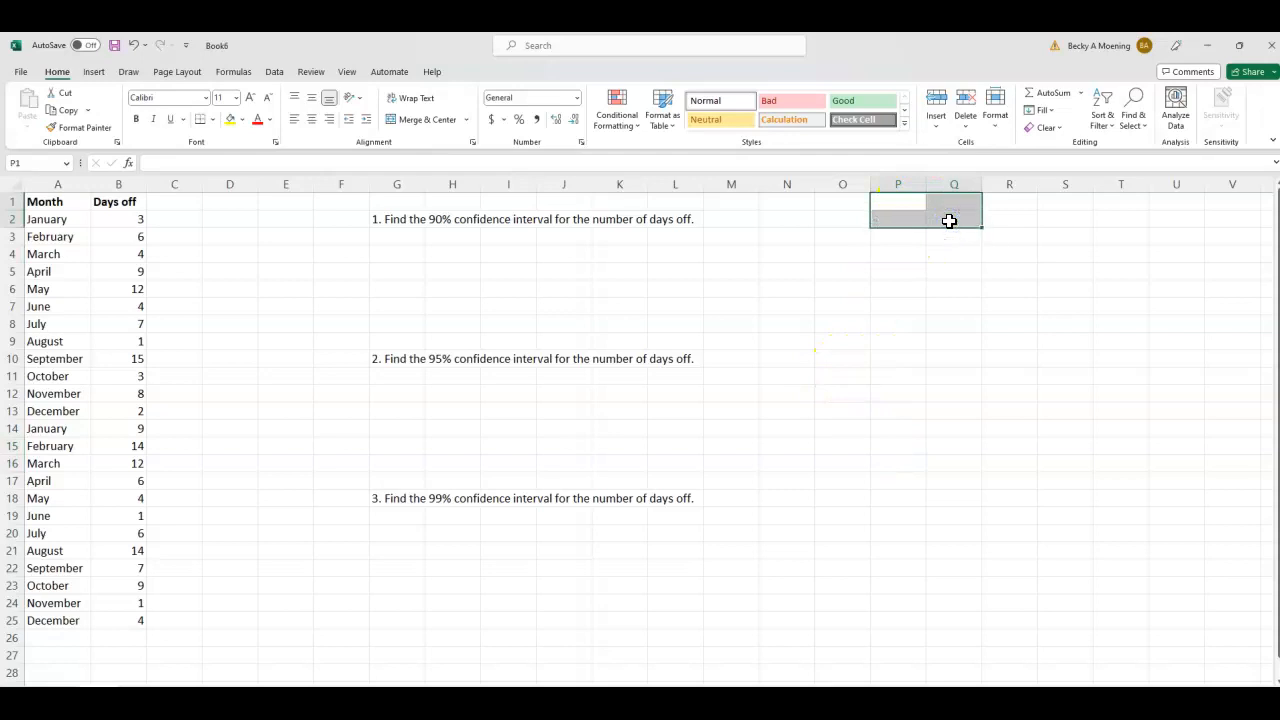
{"action": "left_click", "coordinate": [928, 300]}
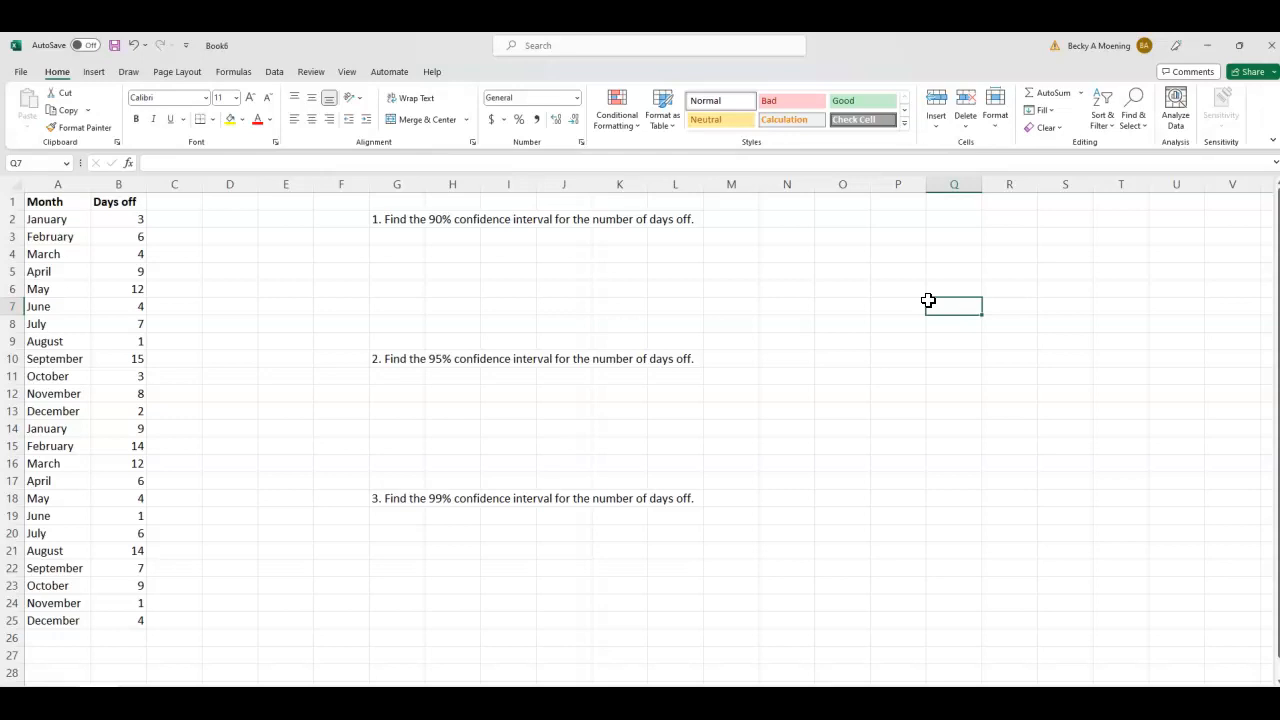
- Enter the labels Mean, Stnd Dev and Sam Size in cells C4, C5 and C6
{"action": "left_click", "coordinate": [180, 257]}
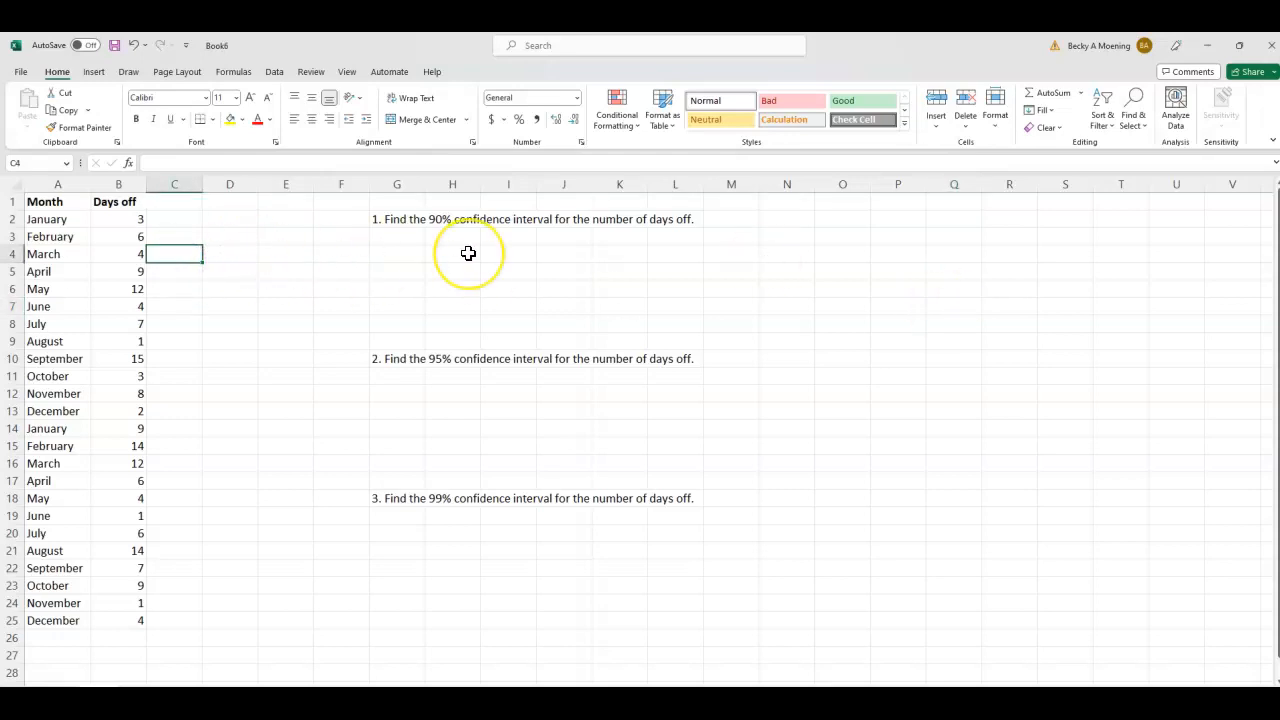
{"action": "type", "text": "Mean"}
{"action": "key", "text": "Return"}
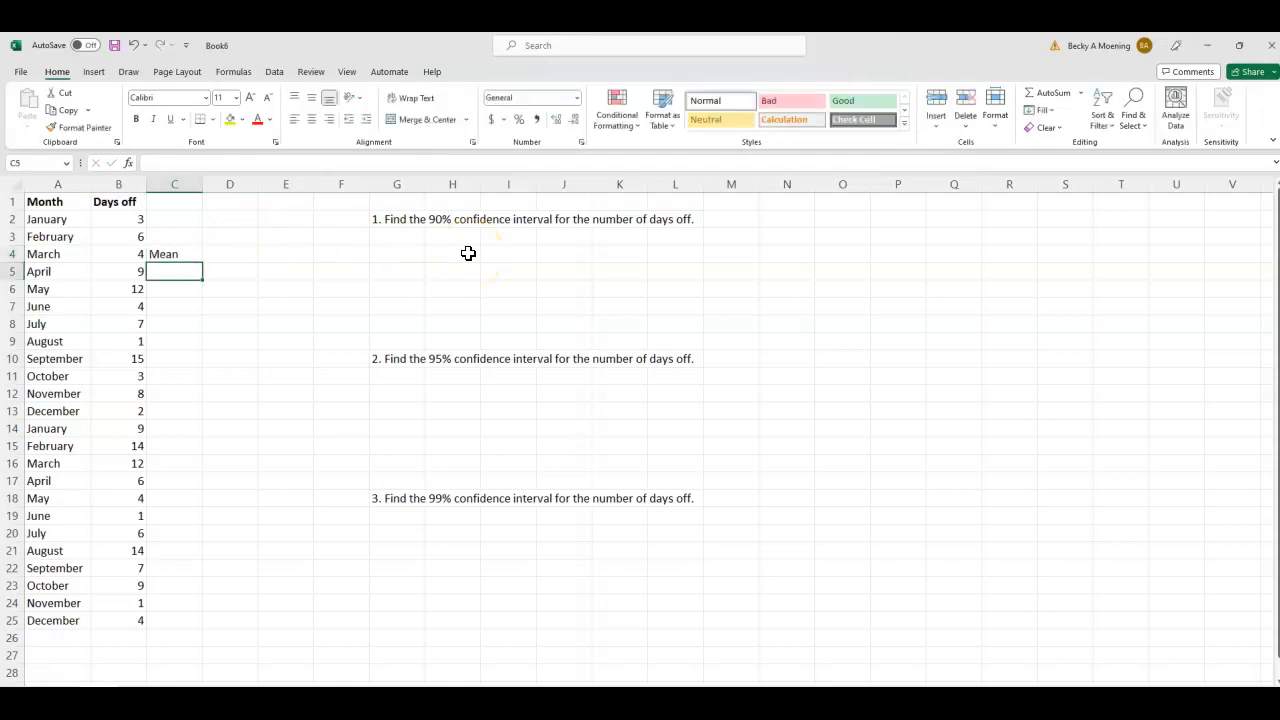
{"action": "type", "text": "Standard"}
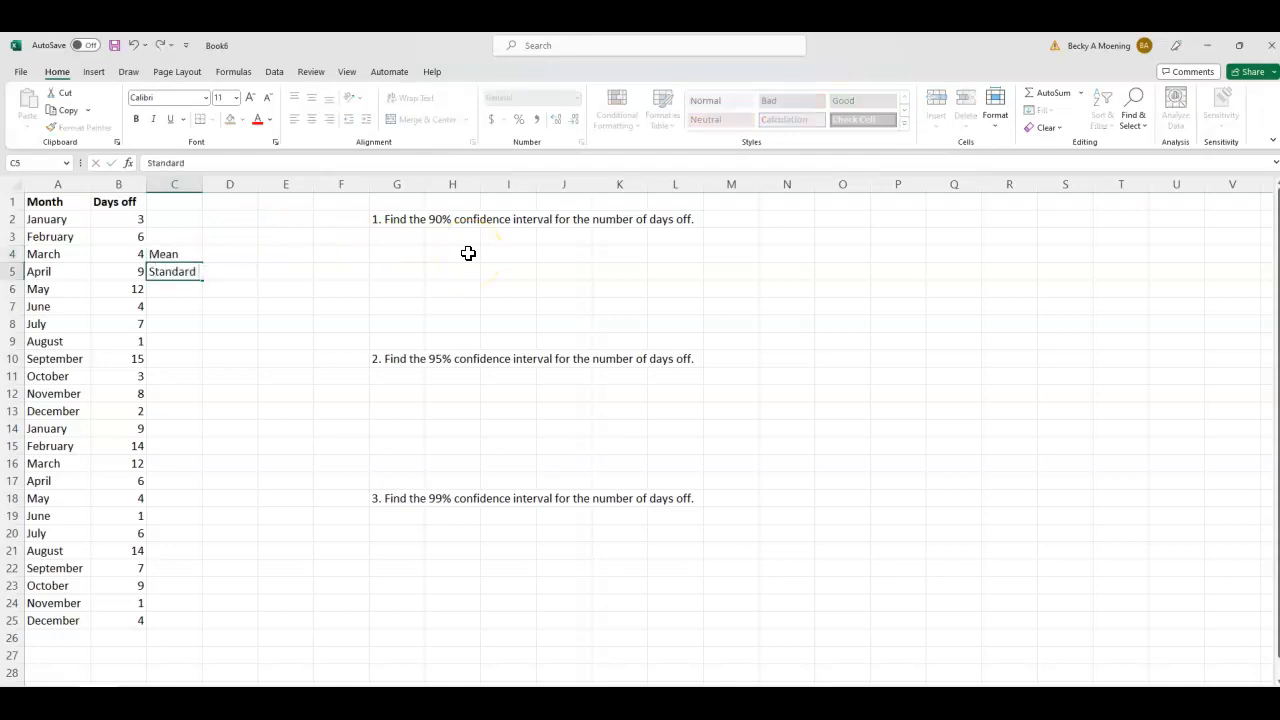
{"action": "key", "text": "BackSpace"}
{"action": "key", "text": "BackSpace"}
{"action": "key", "text": "BackSpace"}
{"action": "type", "text": "nd Dev"}
{"action": "key", "text": "Return"}
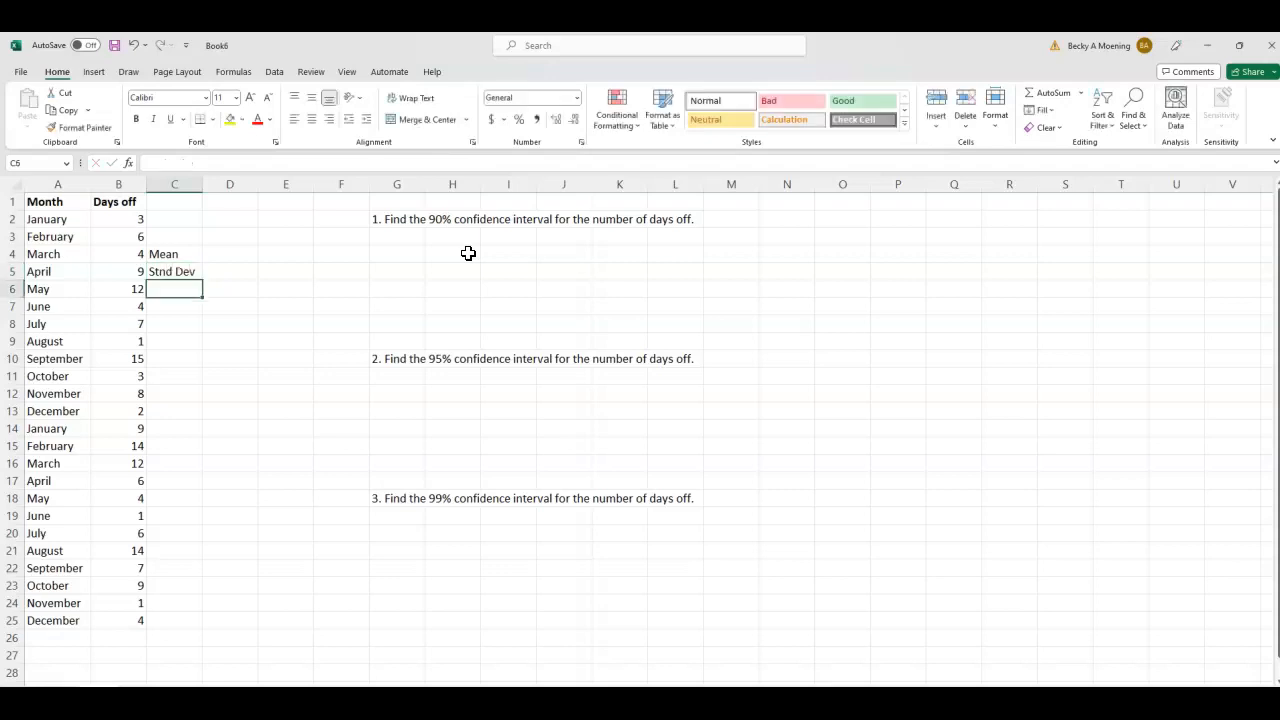
{"action": "type", "text": "Sam S"}
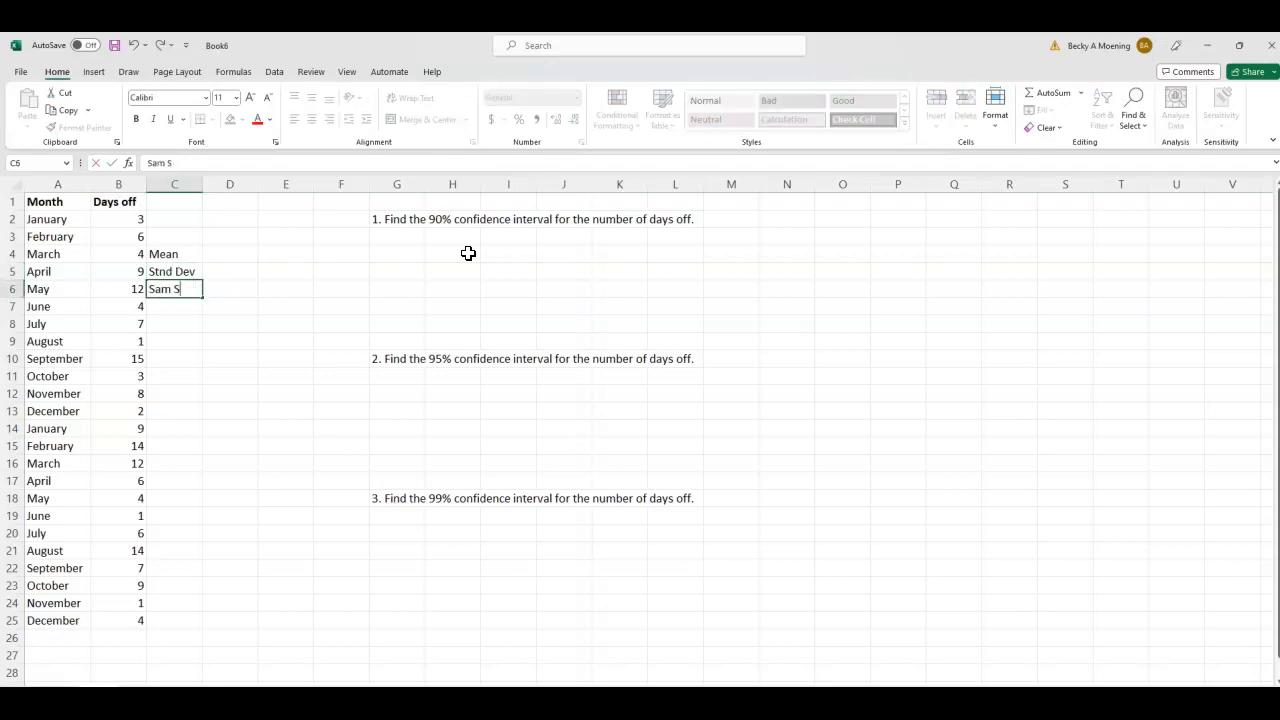
{"action": "type", "text": "ize"}
{"action": "left_click", "coordinate": [234, 292]}
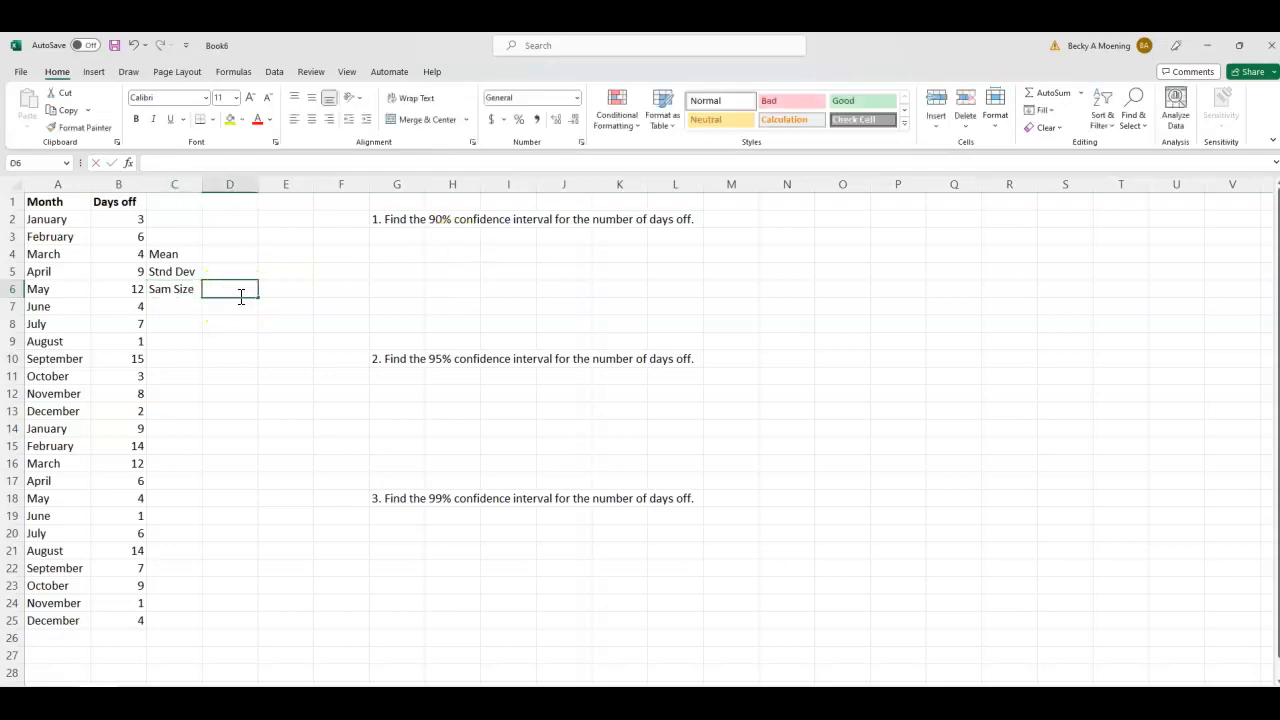
{"action": "type", "text": "24"}
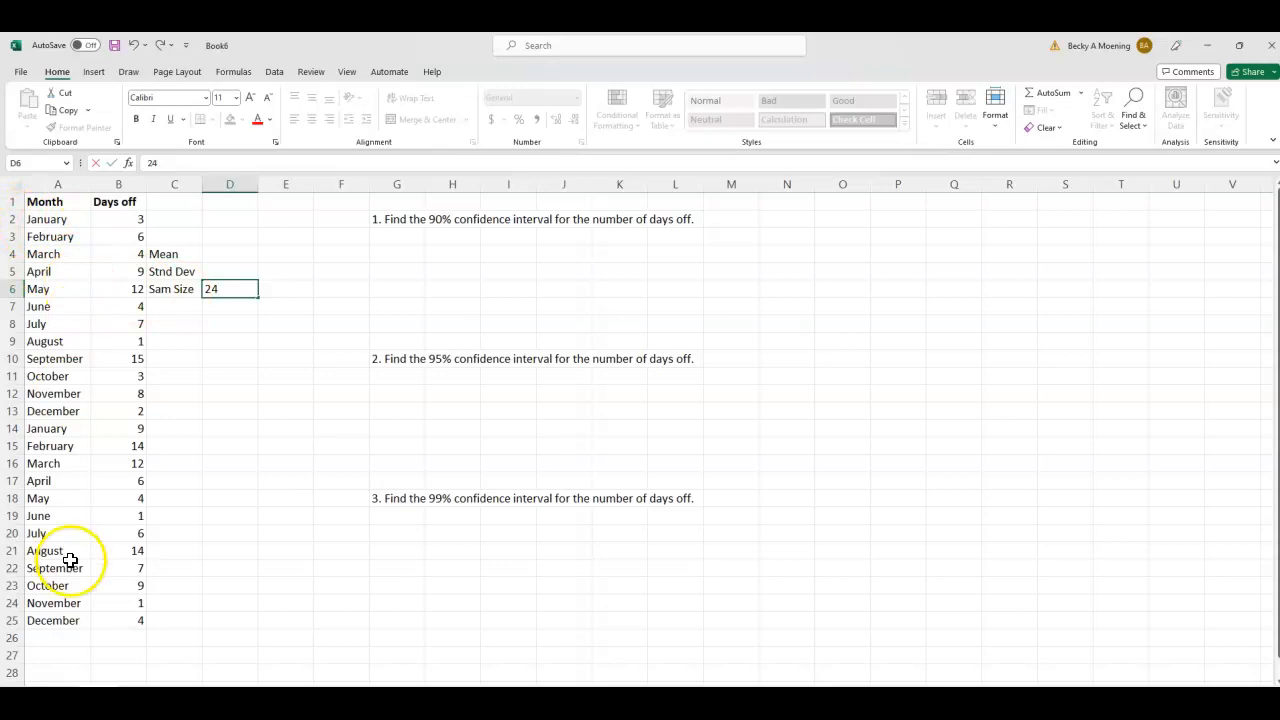
{"action": "key", "text": "BackSpace"}
{"action": "key", "text": "BackSpace"}
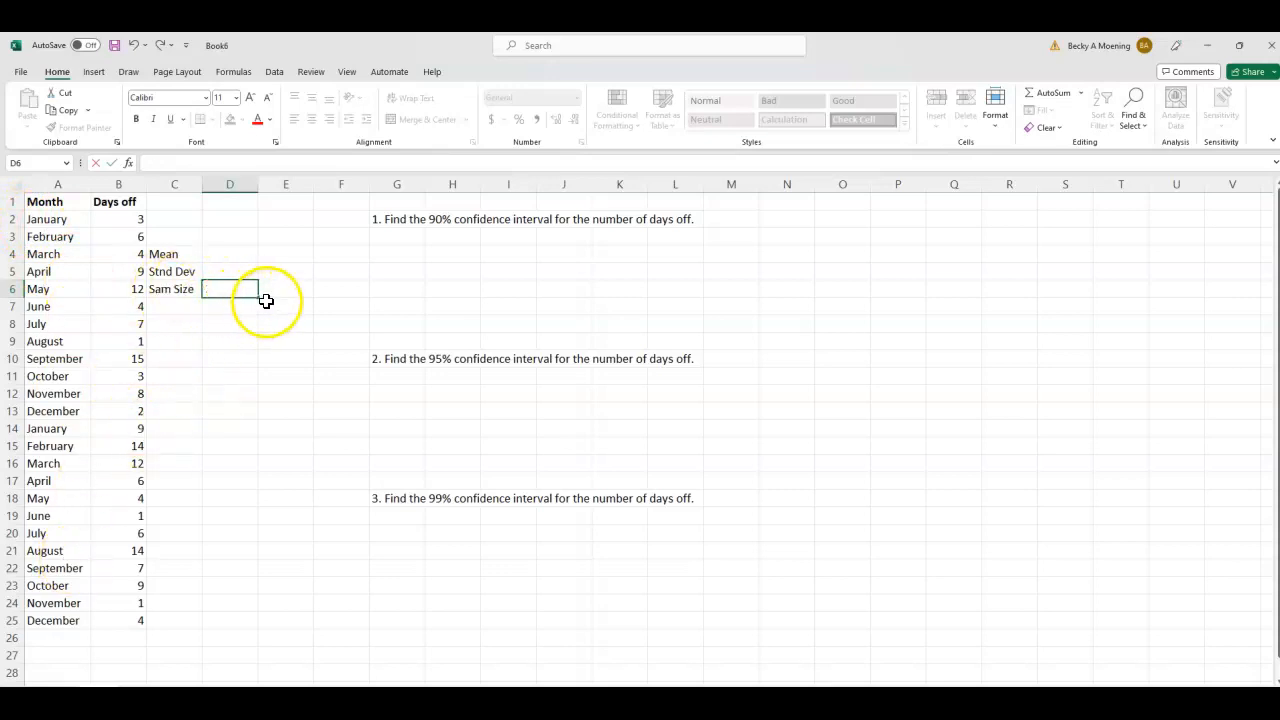
{"action": "left_click", "coordinate": [251, 357]}
- Calculate the sample size in D6 with a COUNT formula over the days-off values in B2:B25
{"action": "left_click", "coordinate": [223, 293]}
{"action": "type", "text": "="}
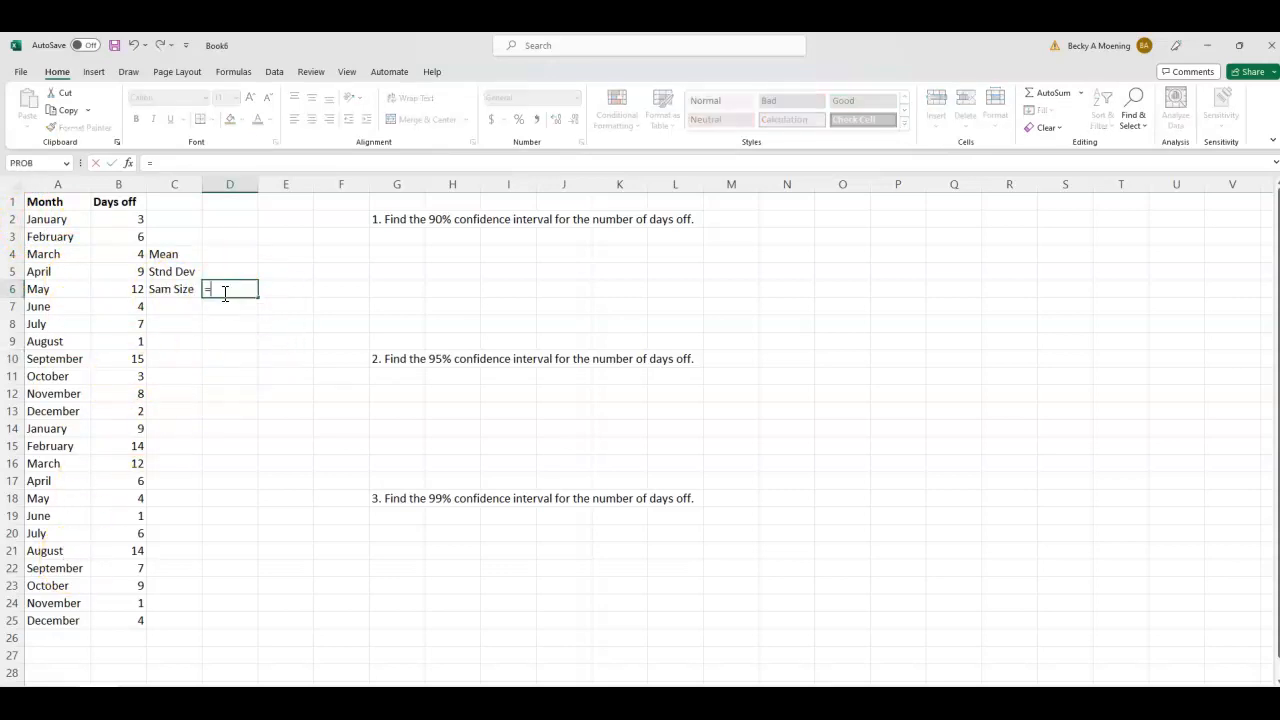
{"action": "type", "text": "count("}
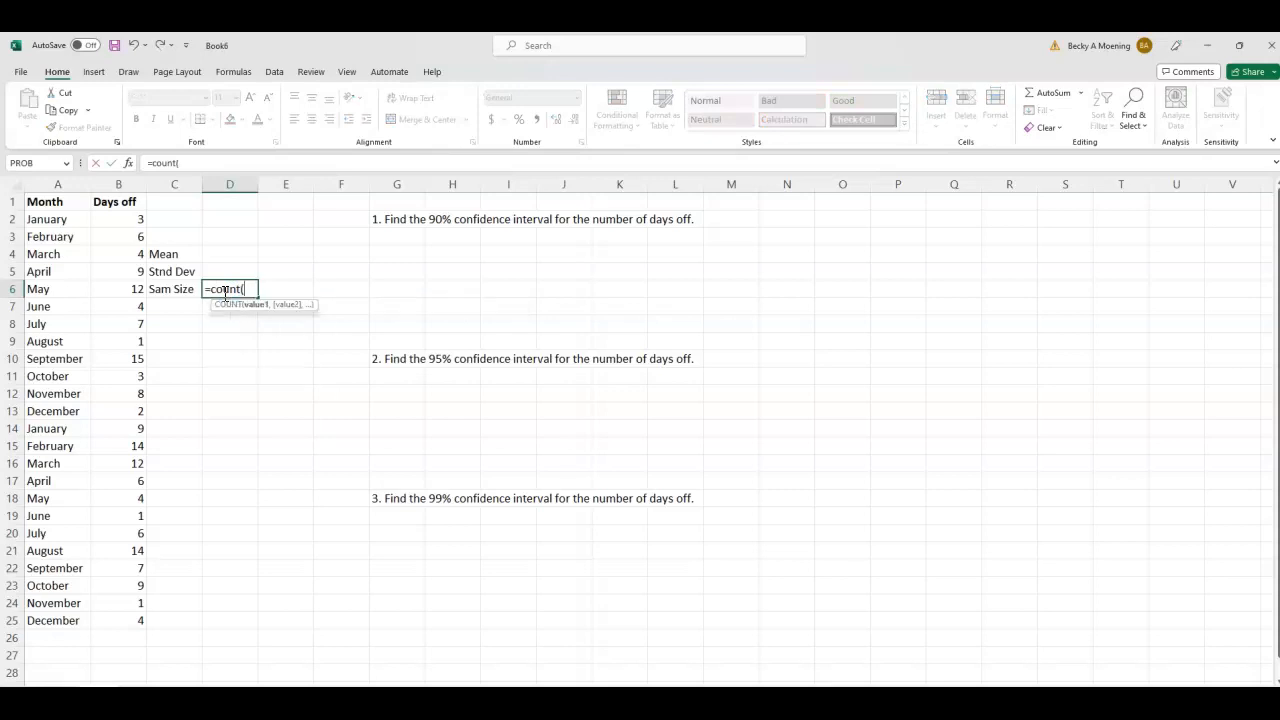
{"action": "left_click_drag", "start_coordinate": [126, 217], "coordinate": [99, 618]}
{"action": "key", "text": "Return"}
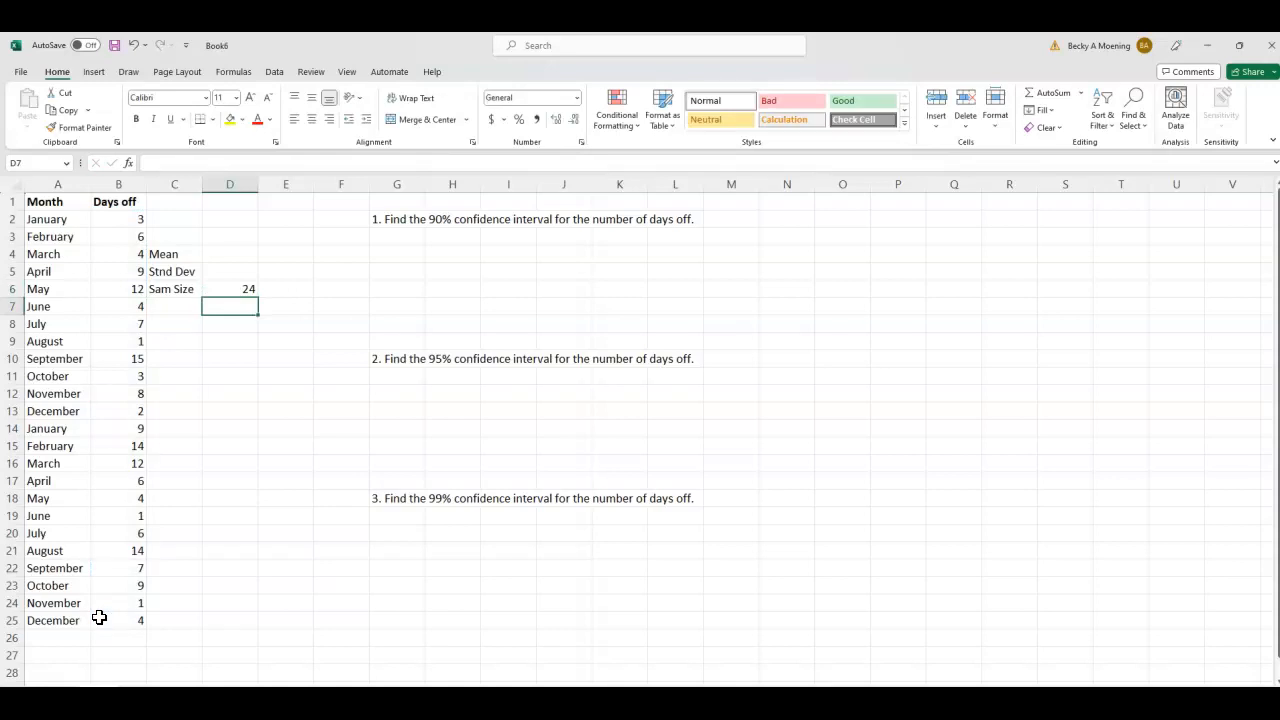
- Calculate the mean in D4 with the formula =AVERAGE(B2:B25)
{"action": "left_click", "coordinate": [218, 254]}
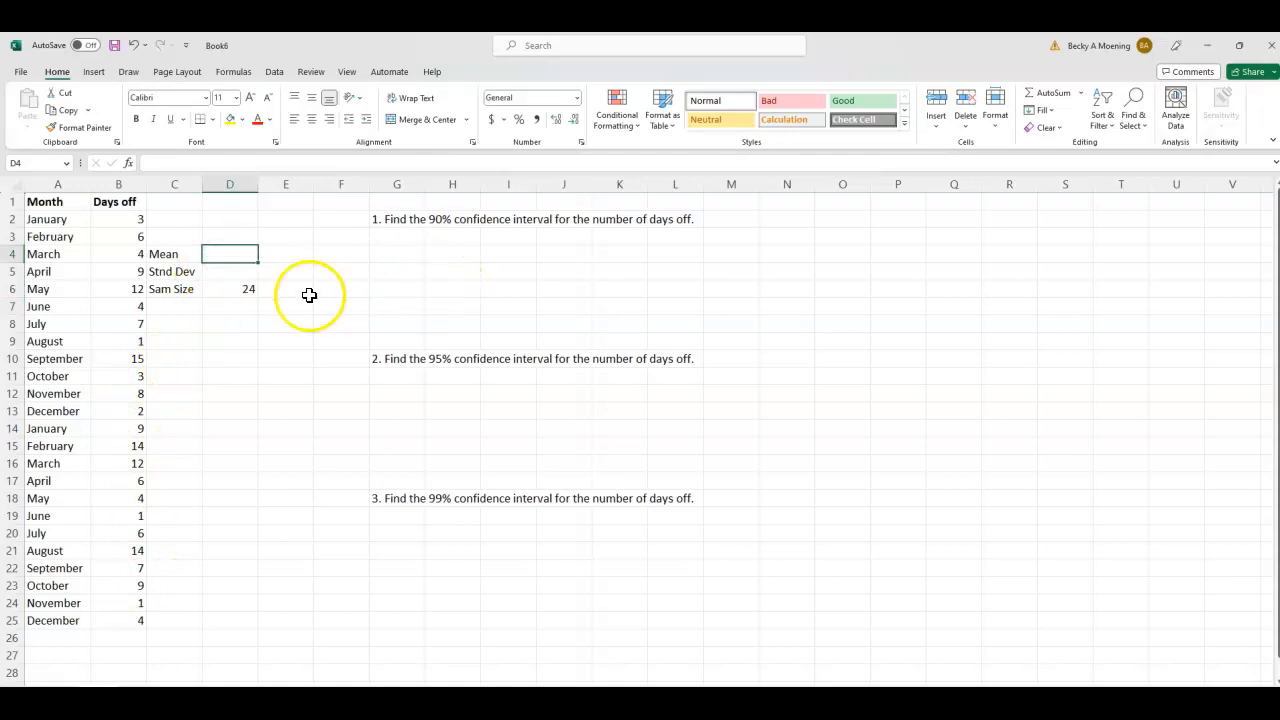
{"action": "type", "text": "=ave"}
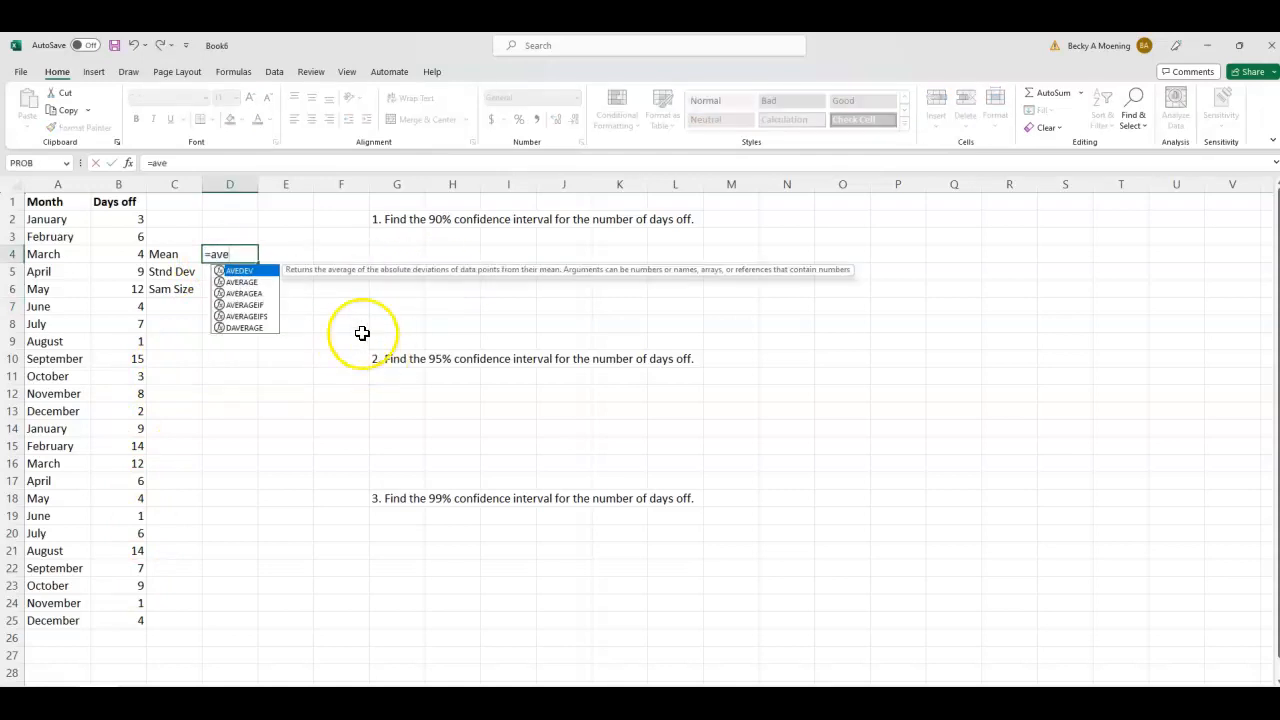
{"action": "left_click", "coordinate": [233, 282]}
{"action": "double_click", "coordinate": [233, 282]}
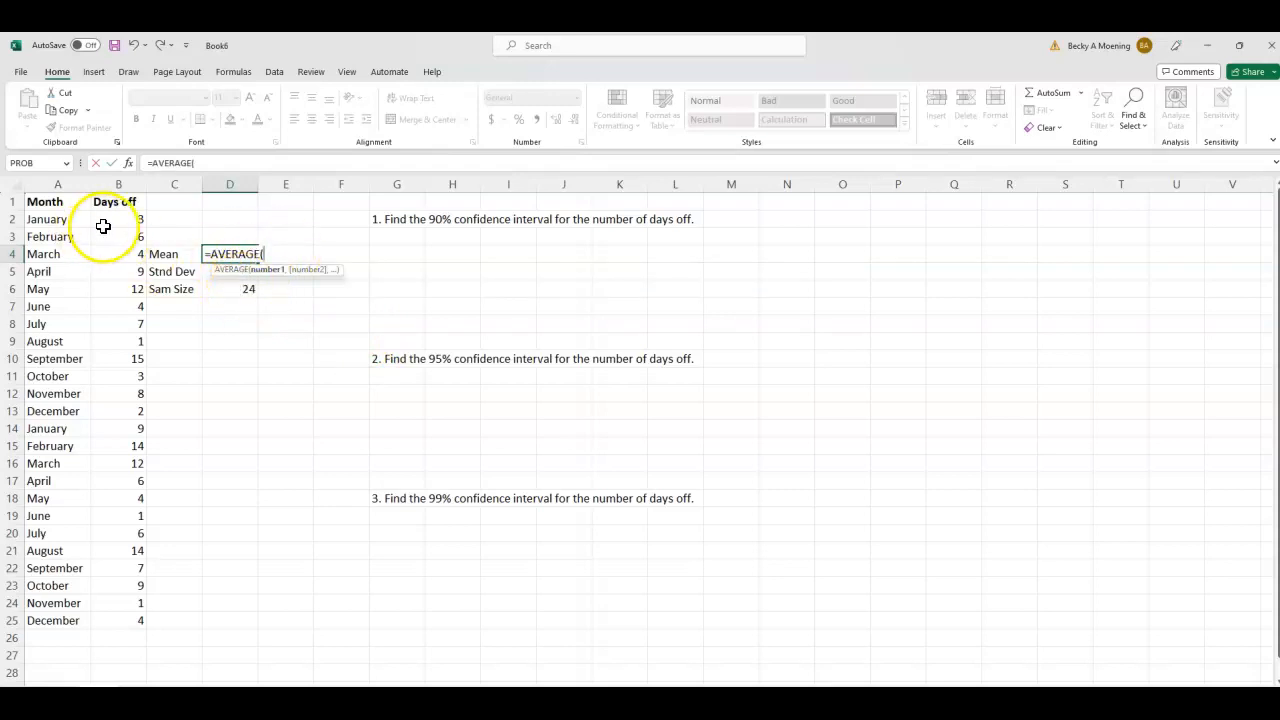
{"action": "type", "text": "b2"}
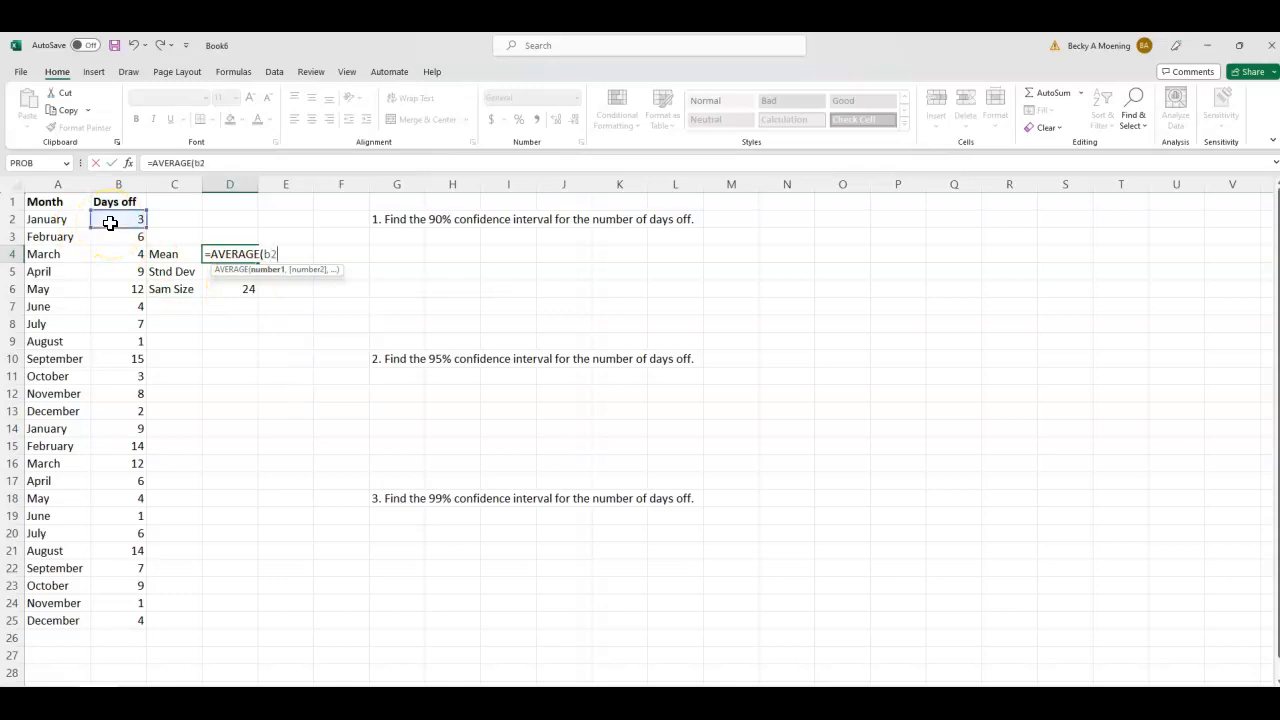
{"action": "type", "text": ":b25"}
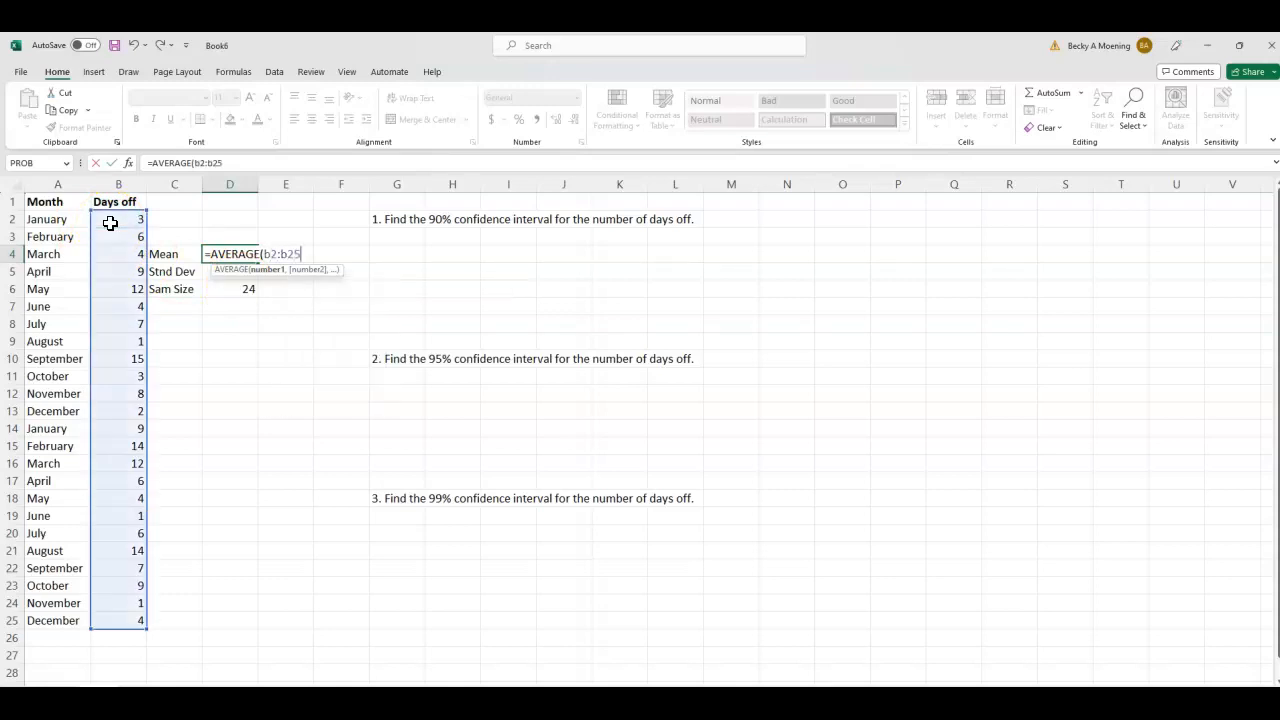
{"action": "type", "text": ")"}
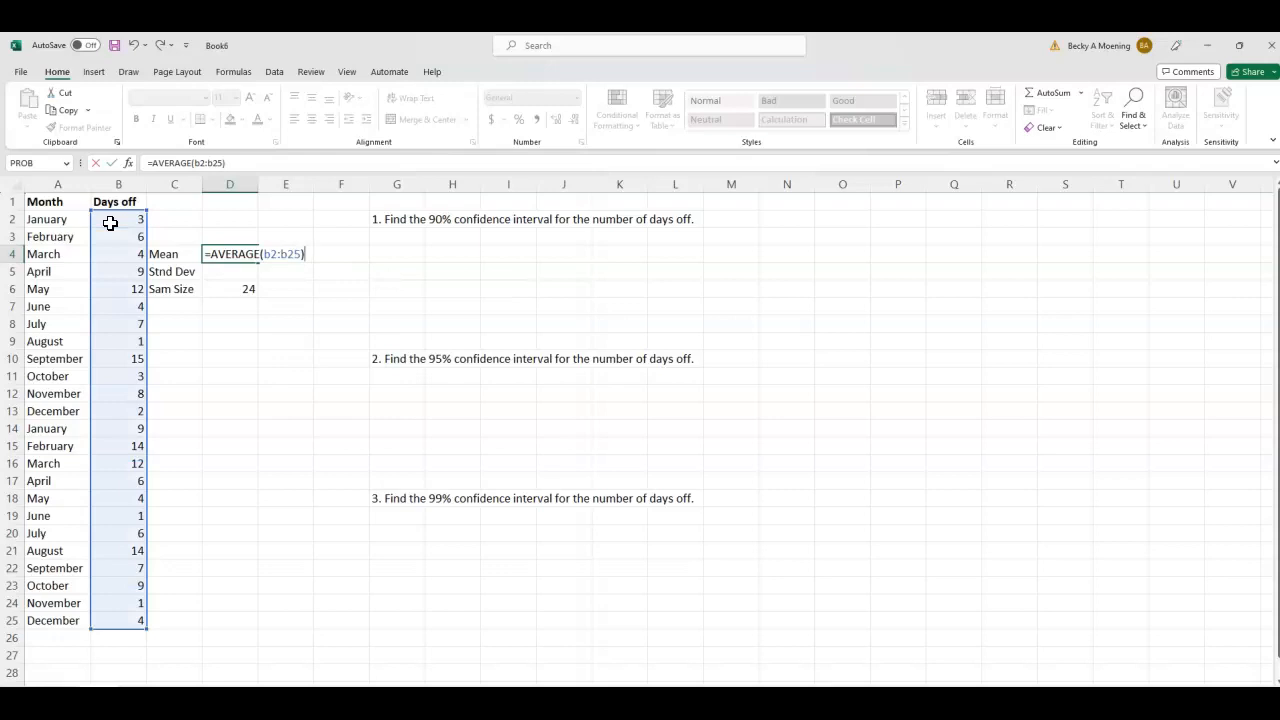
{"action": "key", "text": "Return"}
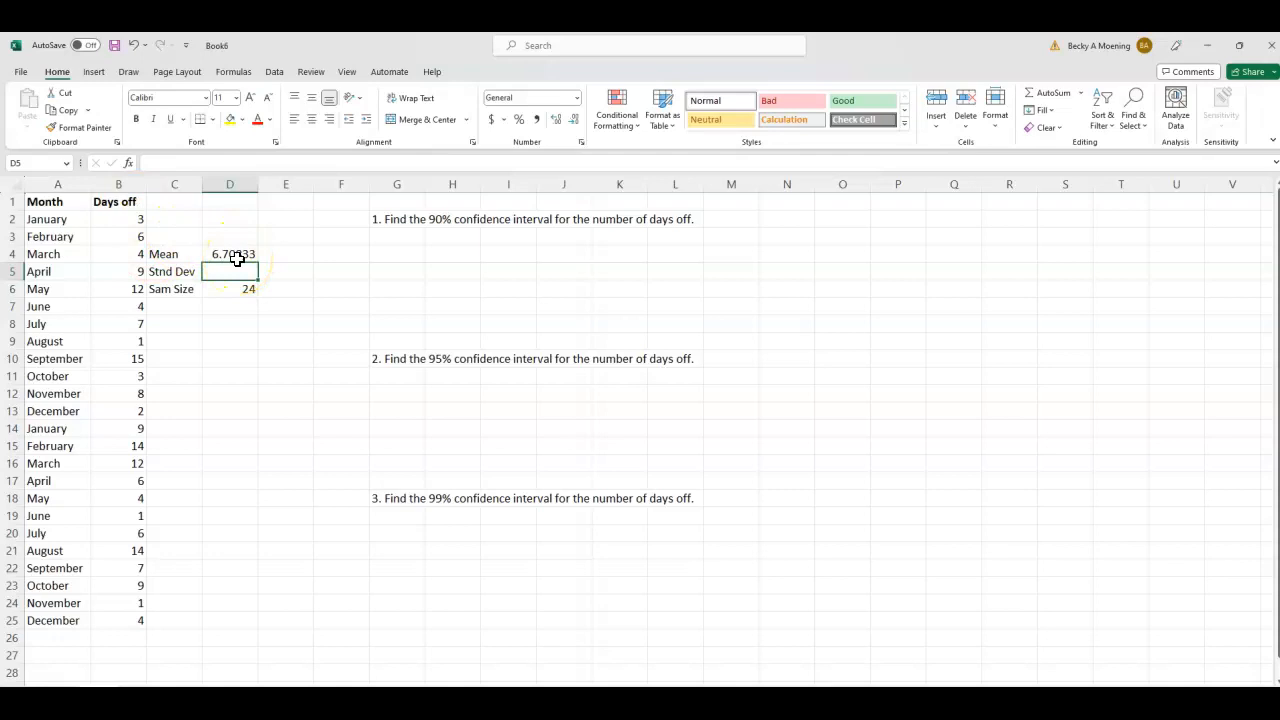
- Enter the notes "mean - margin of error" in O3 and "mean + margin of error" in R3
{"action": "left_click", "coordinate": [850, 241]}
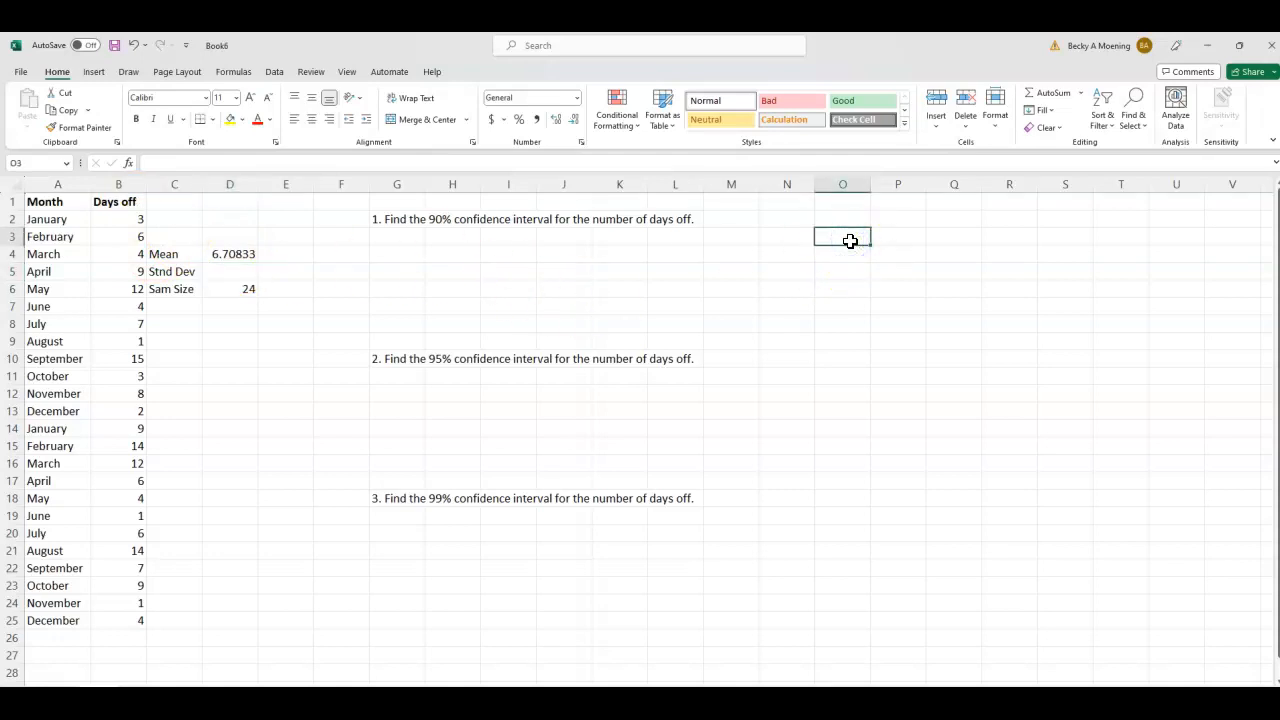
{"action": "type", "text": "mean - margin of error"}
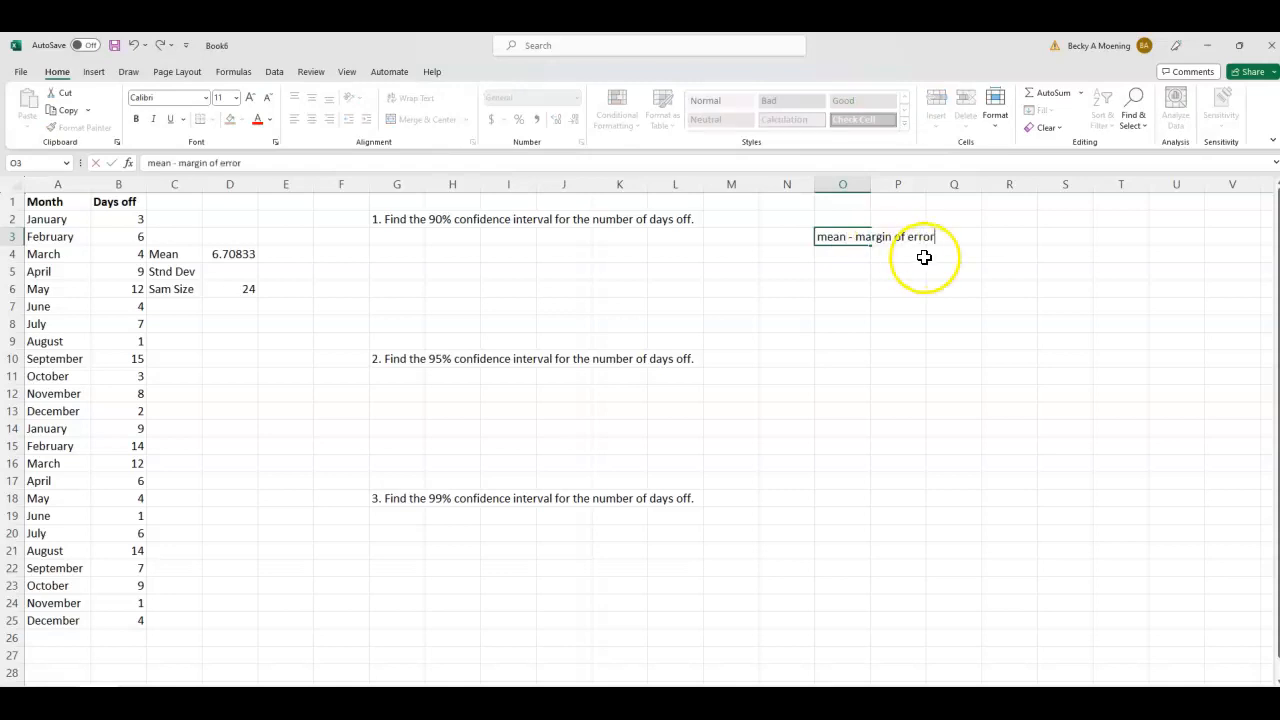
{"action": "left_click", "coordinate": [1008, 232]}
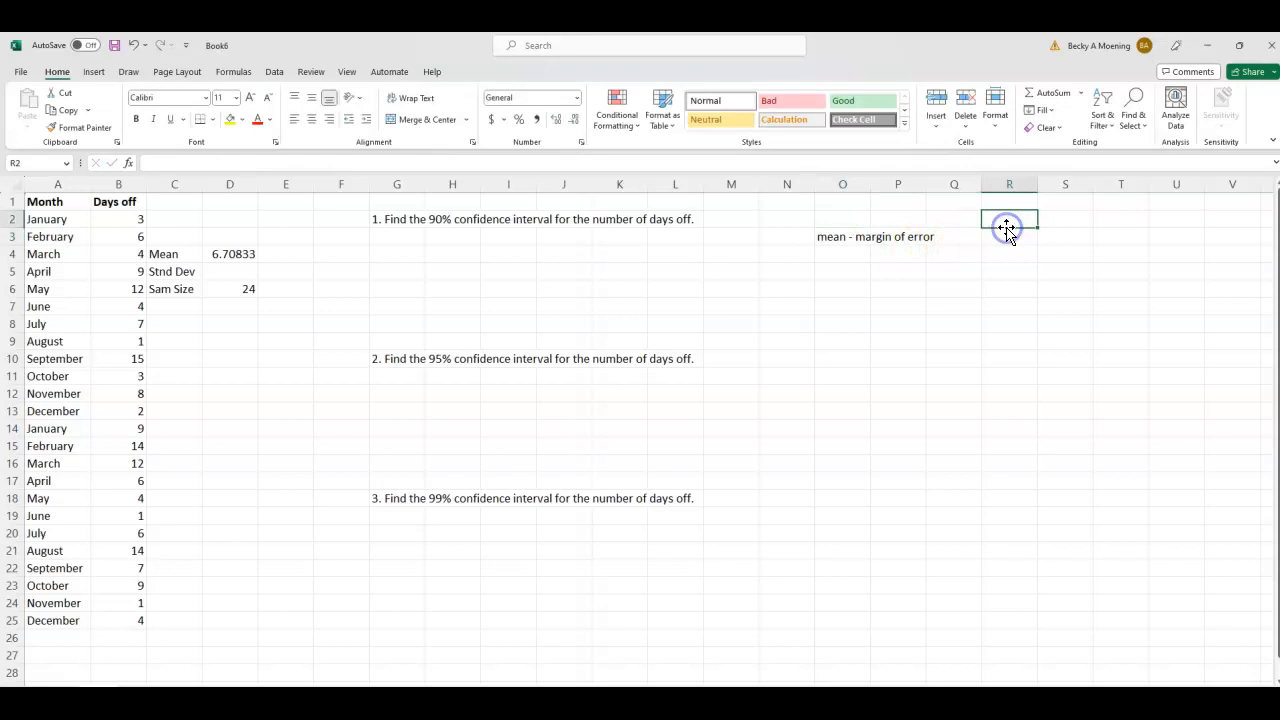
{"action": "type", "text": "mean + margh"}
{"action": "type", "text": "n of error"}
{"action": "left_click", "coordinate": [988, 322]}
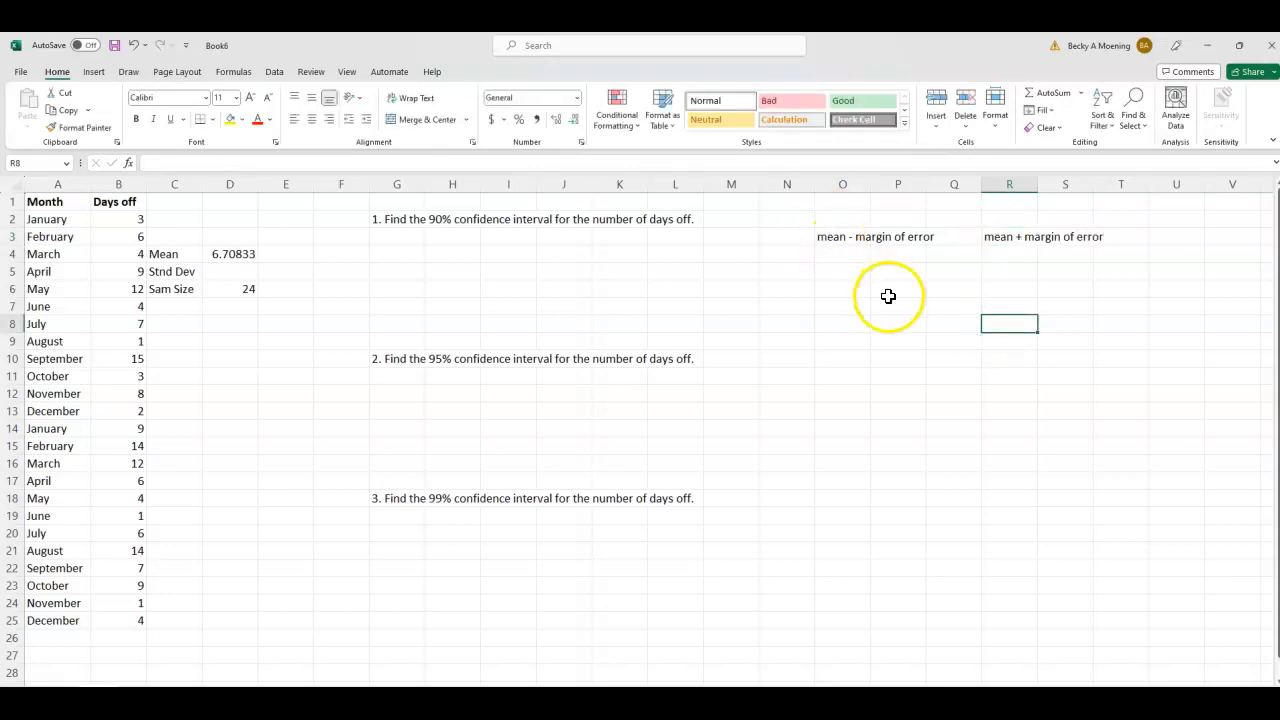
- Calculate the sample standard deviation in D5 with a STDEV.S formula over the days-off values in B2:B25
{"action": "left_click", "coordinate": [242, 280]}
{"action": "type", "text": "="}
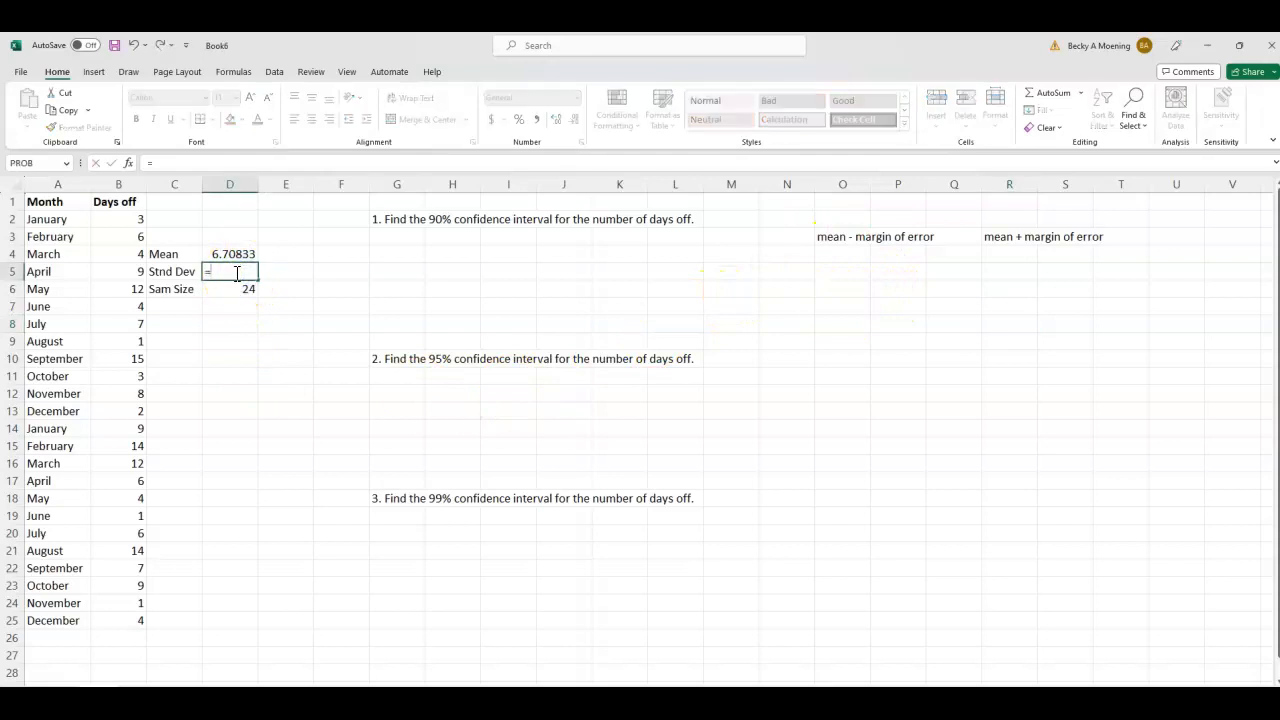
{"action": "type", "text": "st"}
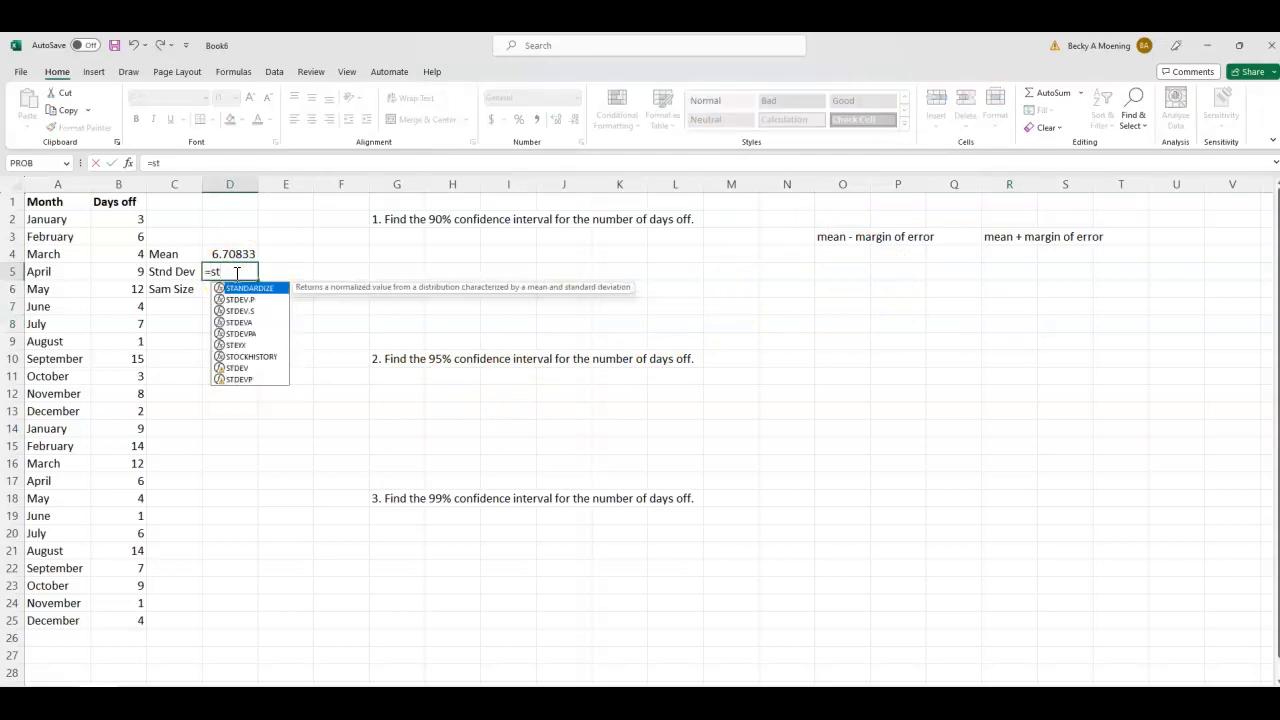
{"action": "double_click", "coordinate": [240, 310]}
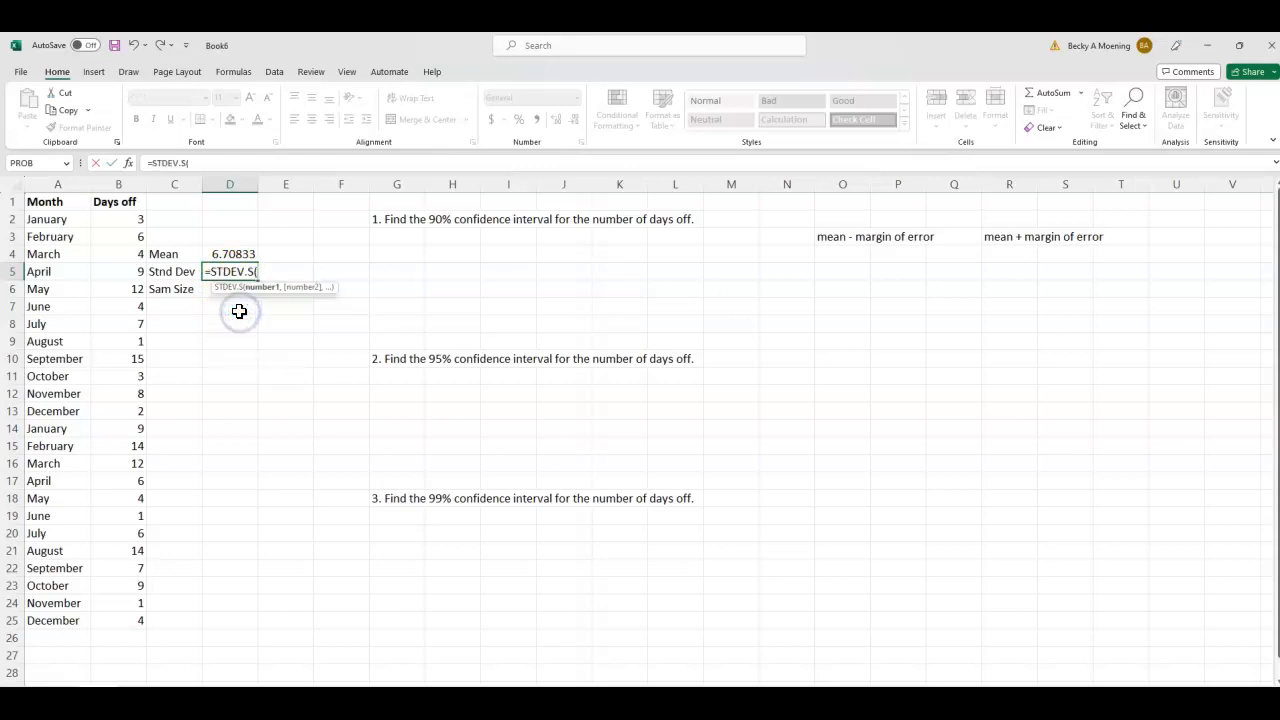
{"action": "left_click_drag", "start_coordinate": [127, 219], "coordinate": [97, 623]}
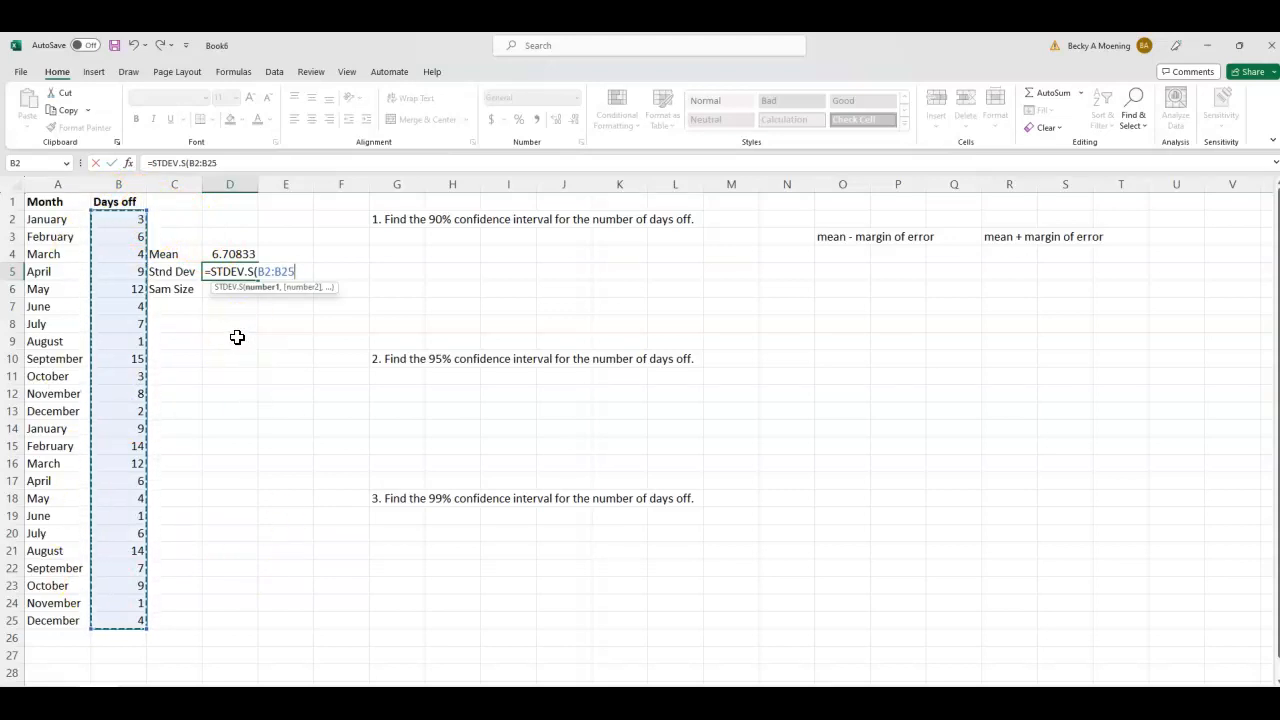
{"action": "key", "text": "Return"}
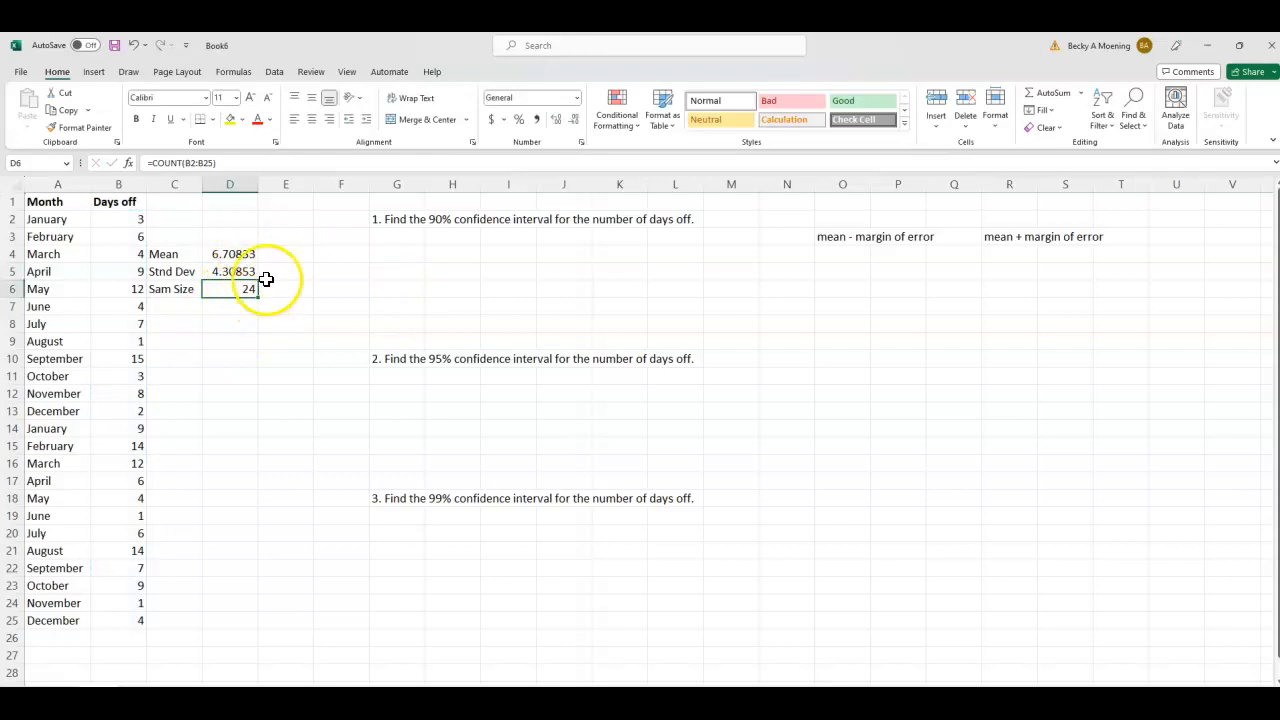
- Enter the label alpha in G3 and the value 0.10 in H3 for the 90% interval
{"action": "left_click", "coordinate": [387, 239]}
{"action": "type", "text": "alpha"}
{"action": "key", "text": "Tab"}
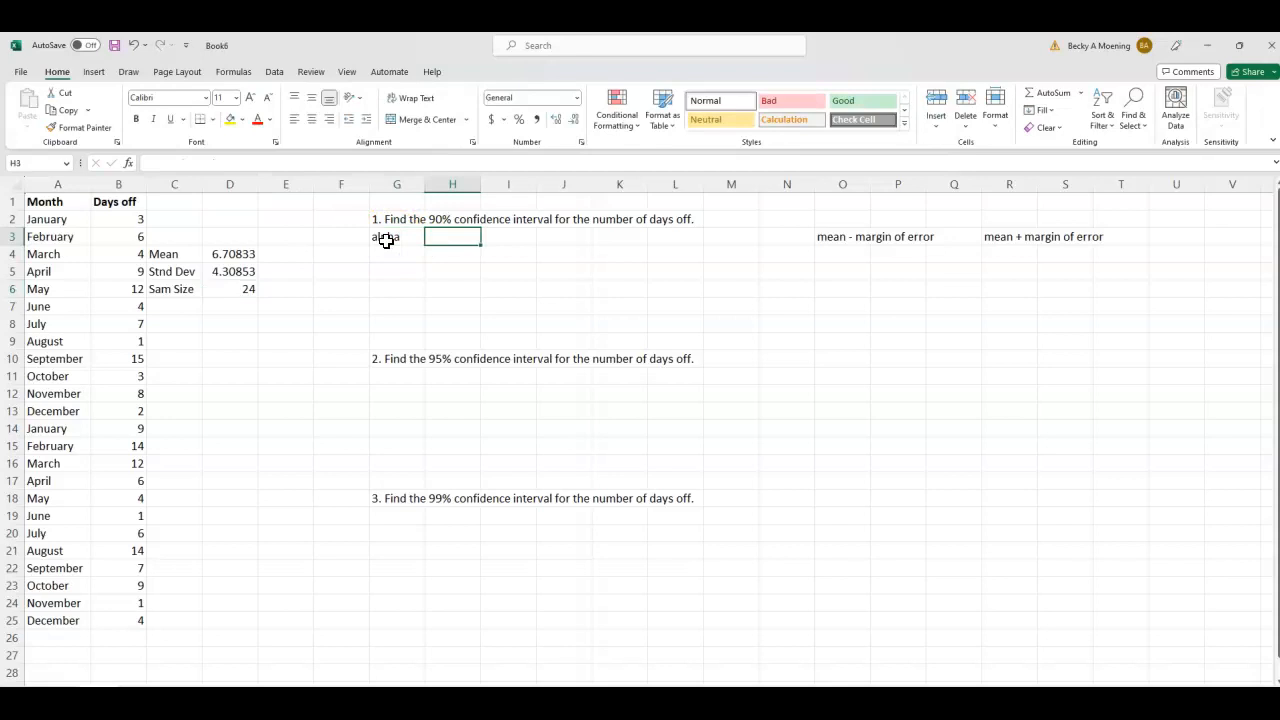
{"action": "type", "text": "0.0"}
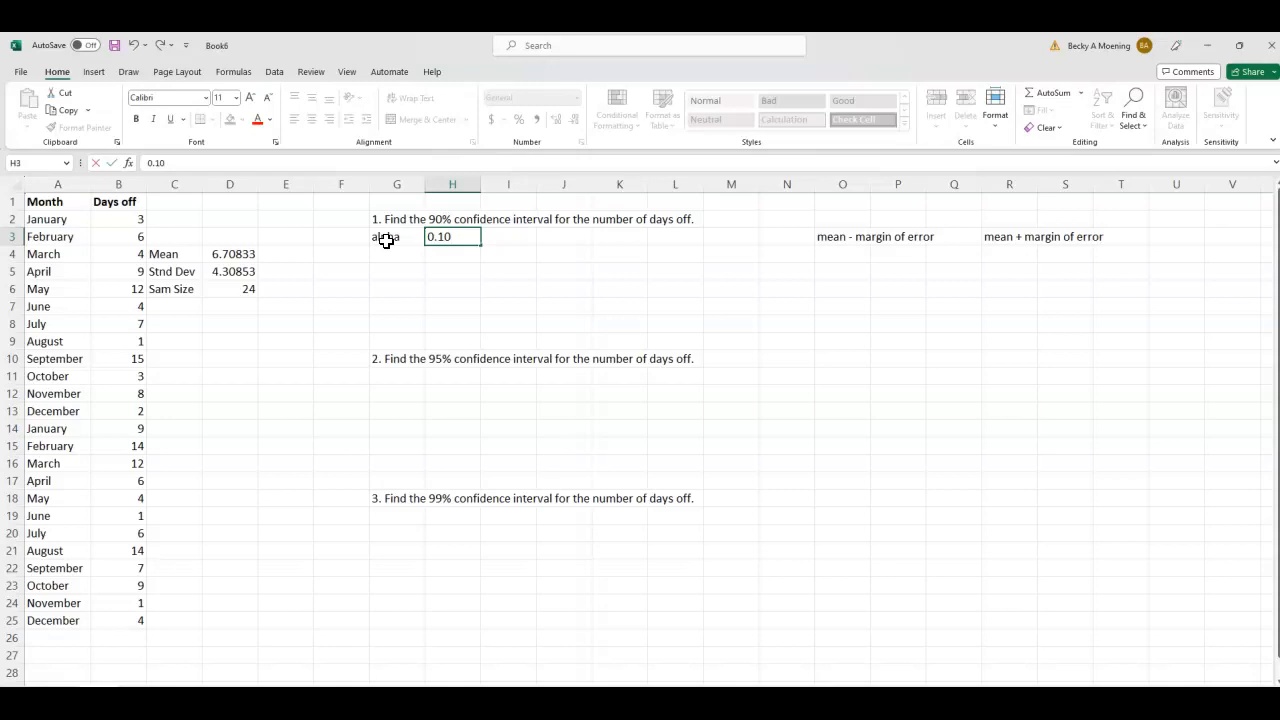
- Label G4 as ME and calculate the 90% margin of error in H4 with =CONFIDENCE.T(H3,D5,D6)
{"action": "left_click", "coordinate": [407, 259]}
{"action": "type", "text": "ME"}
{"action": "key", "text": "Tab"}
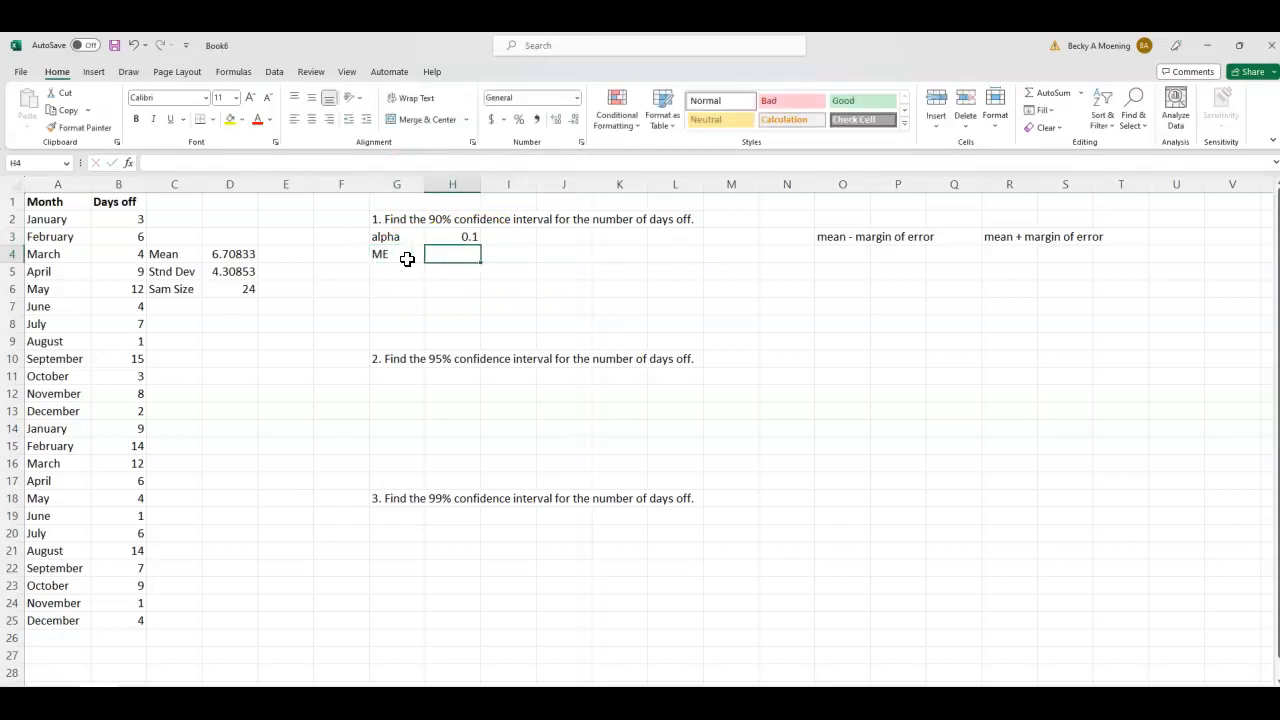
{"action": "type", "text": "=con"}
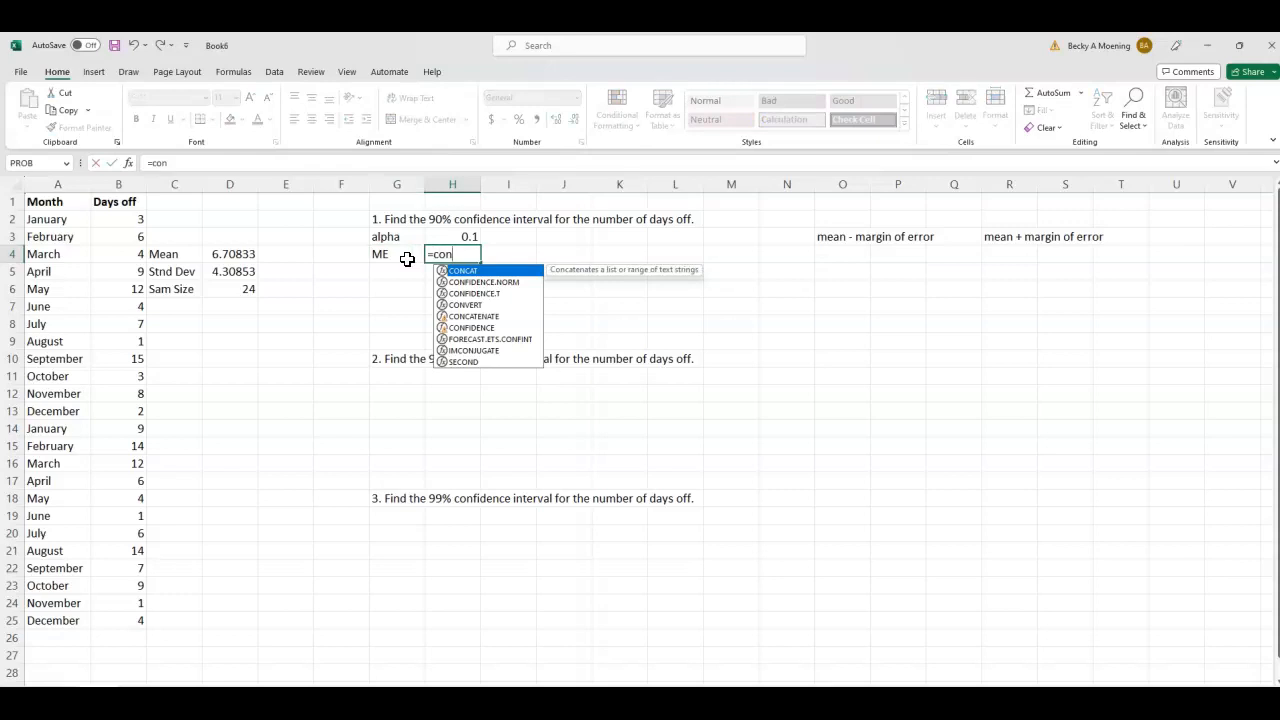
{"action": "double_click", "coordinate": [477, 294]}
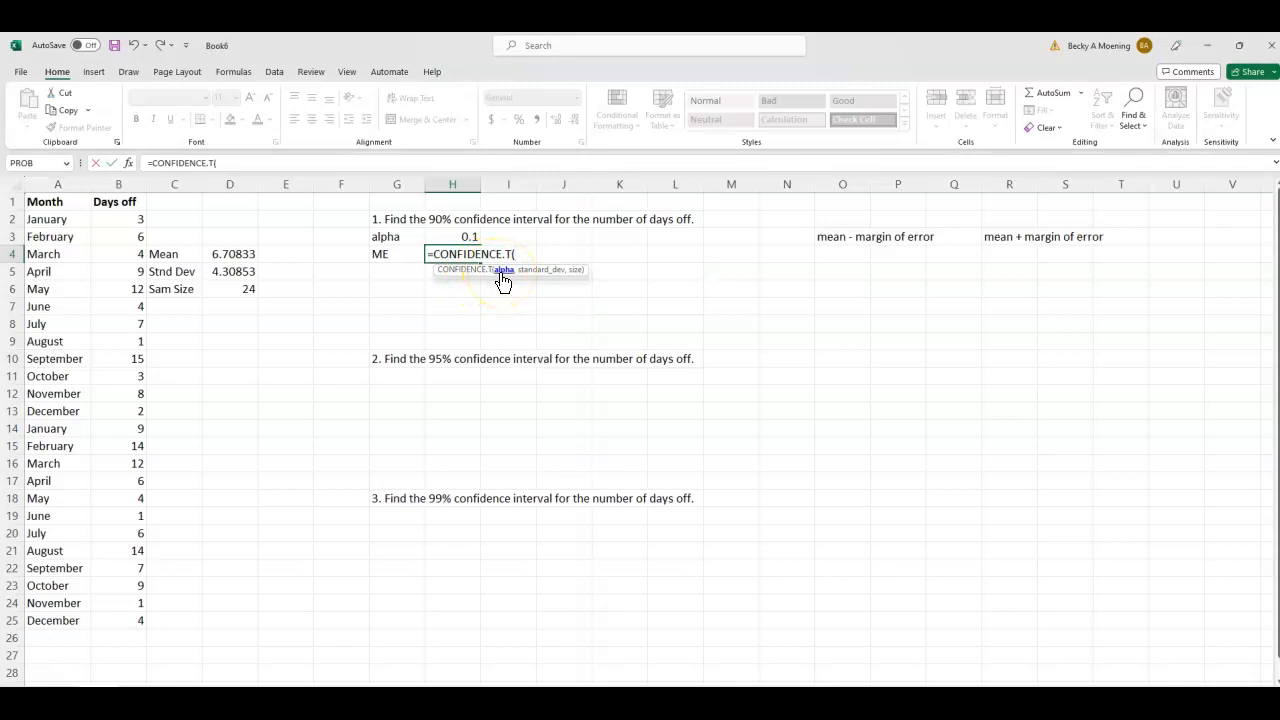
{"action": "left_click", "coordinate": [463, 237]}
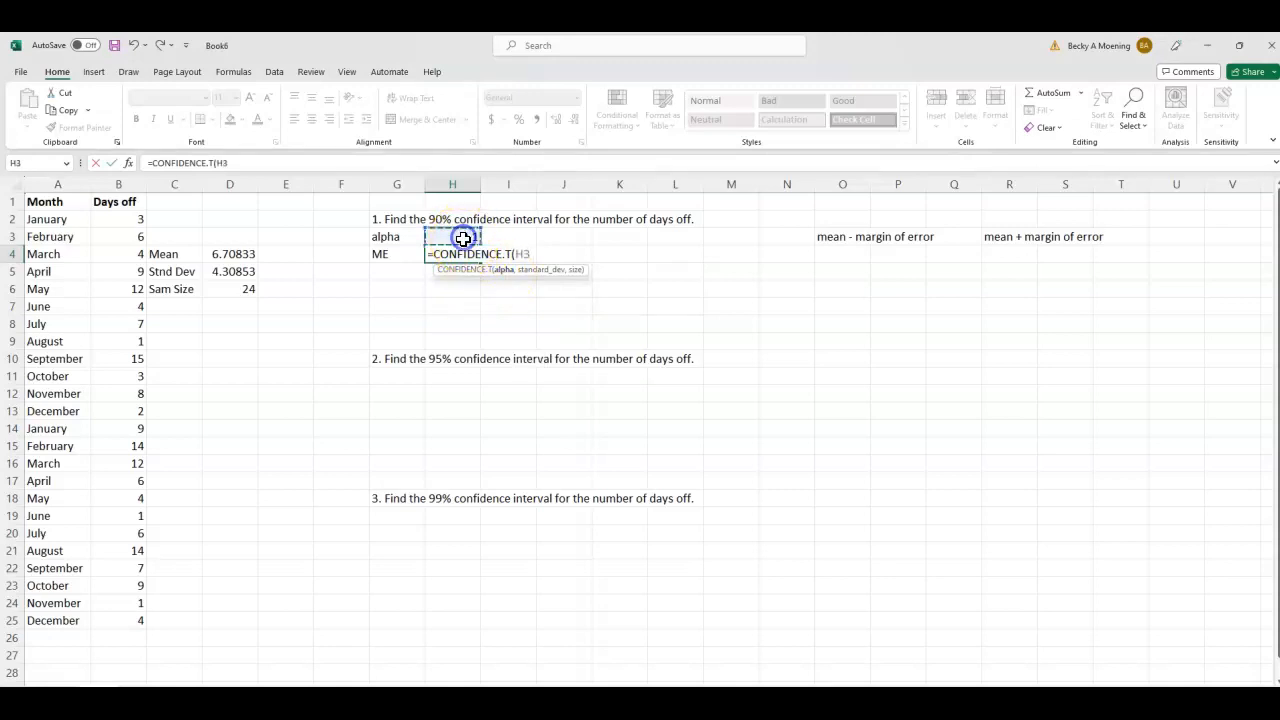
{"action": "type", "text": ","}
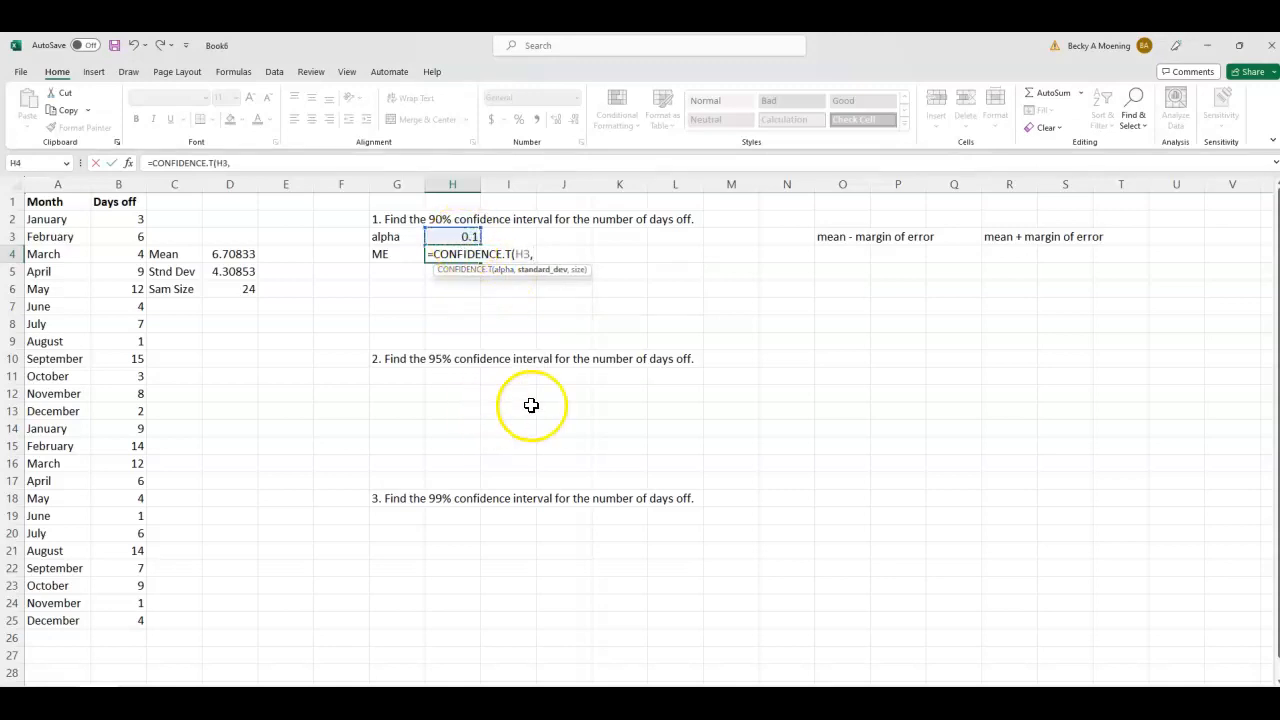
{"action": "left_click", "coordinate": [233, 272]}
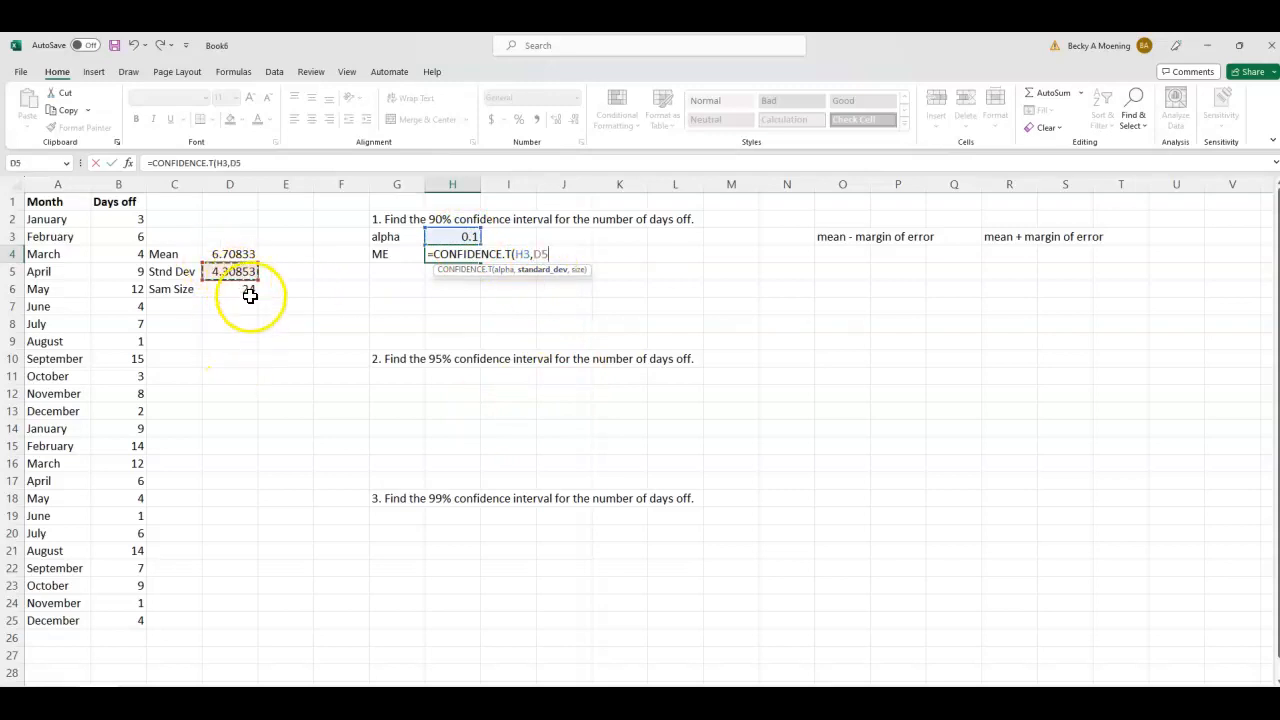
{"action": "type", "text": ","}
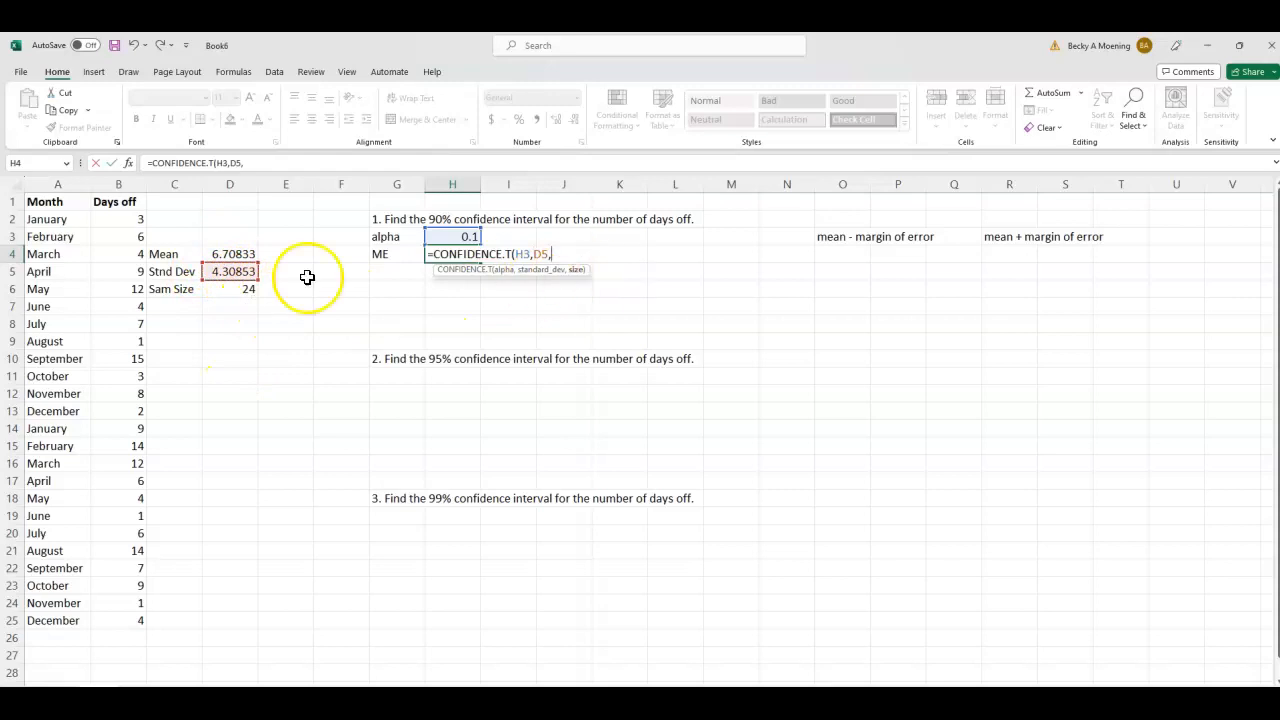
{"action": "left_click", "coordinate": [233, 289]}
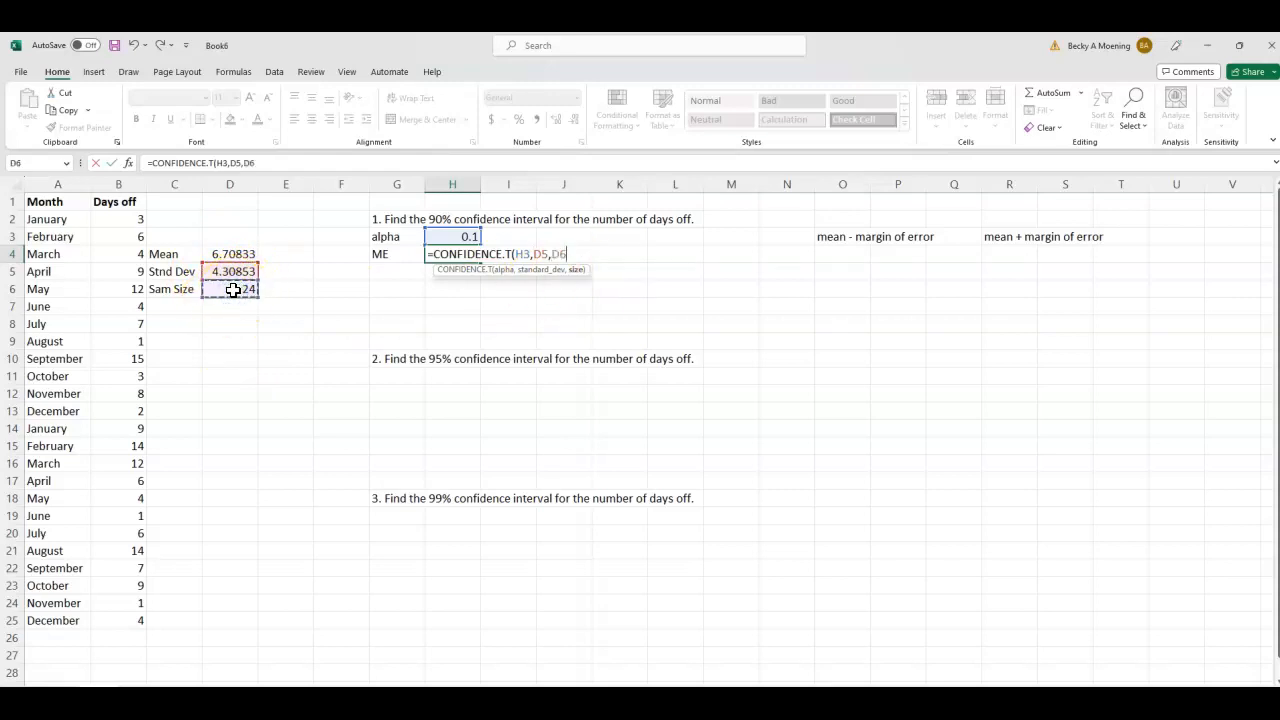
{"action": "type", "text": ")"}
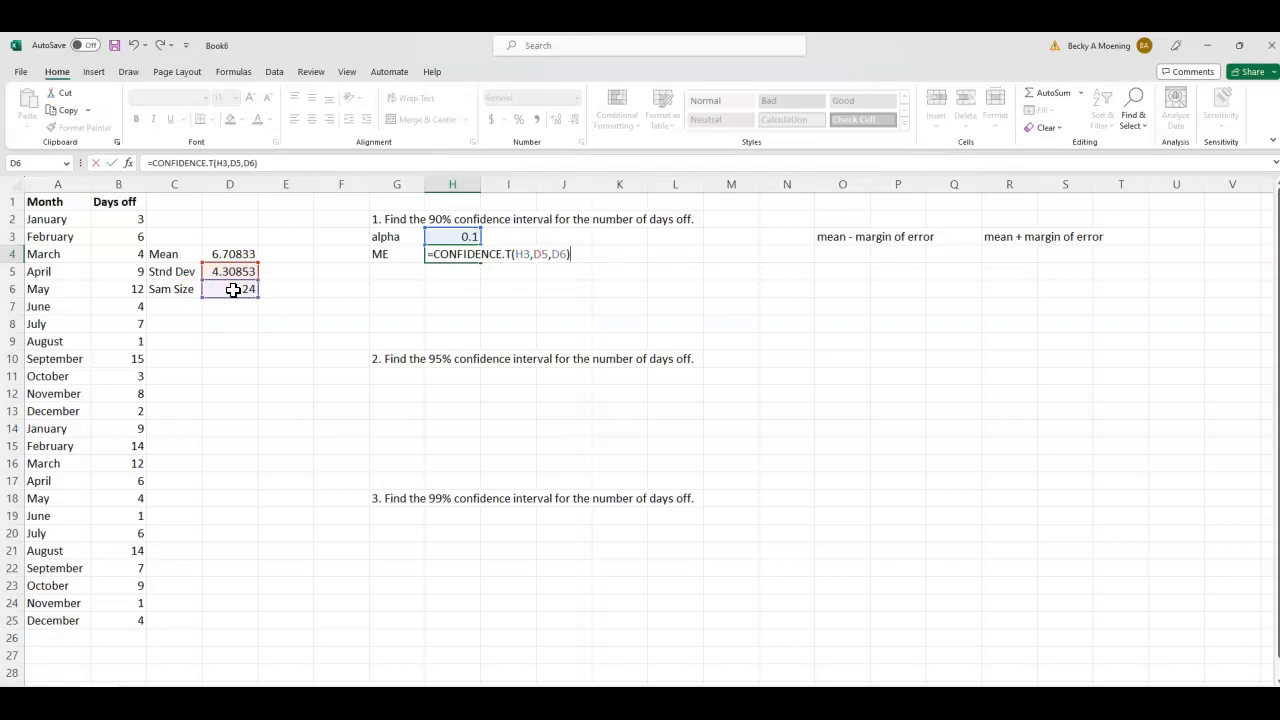
{"action": "key", "text": "Return"}
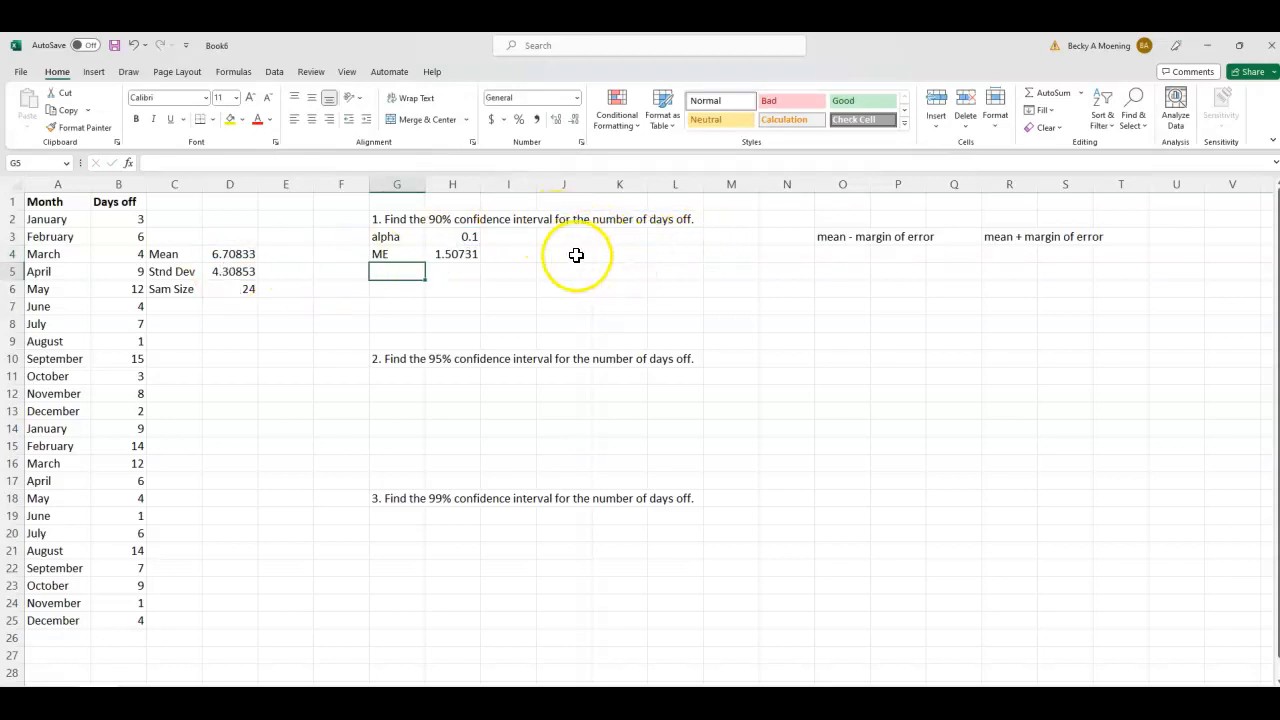
- Enter the headings Lower in J4 and Upper in K4 for the 90% interval
{"action": "left_click", "coordinate": [572, 255]}
{"action": "type", "text": "Lower"}
{"action": "key", "text": "Tab"}
{"action": "type", "text": "Upper"}
- Calculate the 90% interval's lower limit in J5 as the mean in D4 minus the margin of error in H4
{"action": "left_click", "coordinate": [575, 268]}
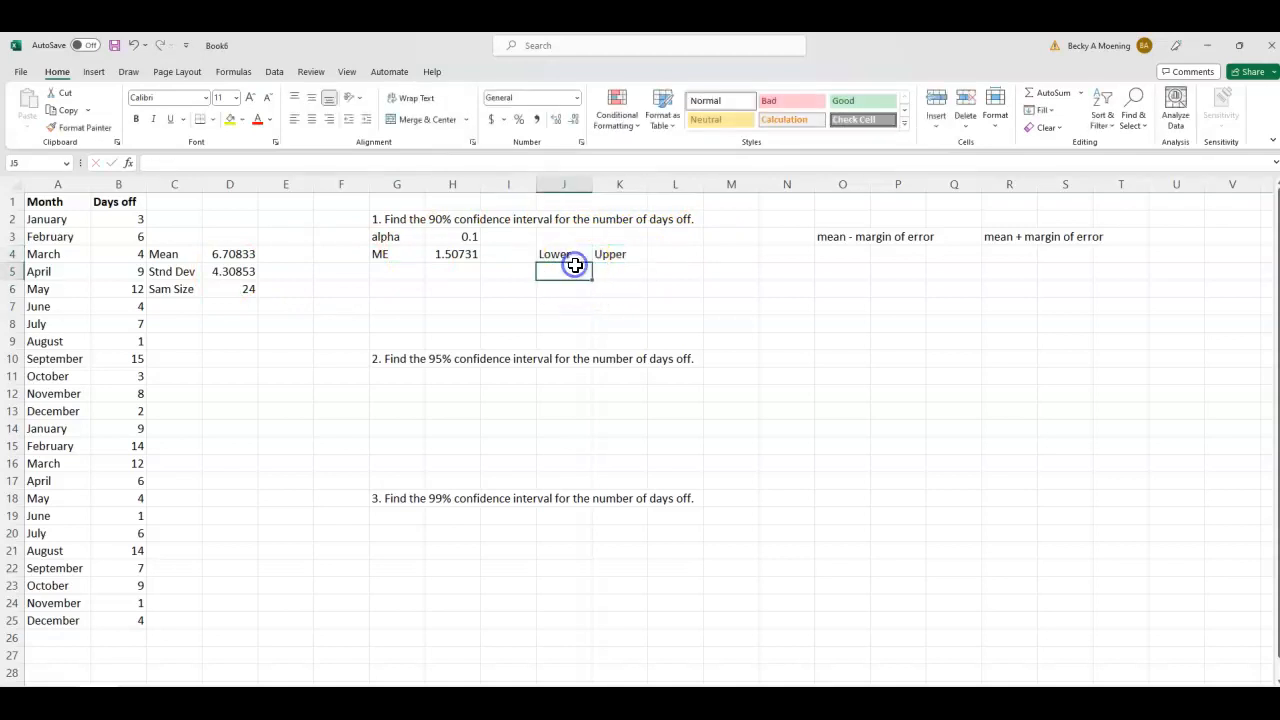
{"action": "type", "text": "="}
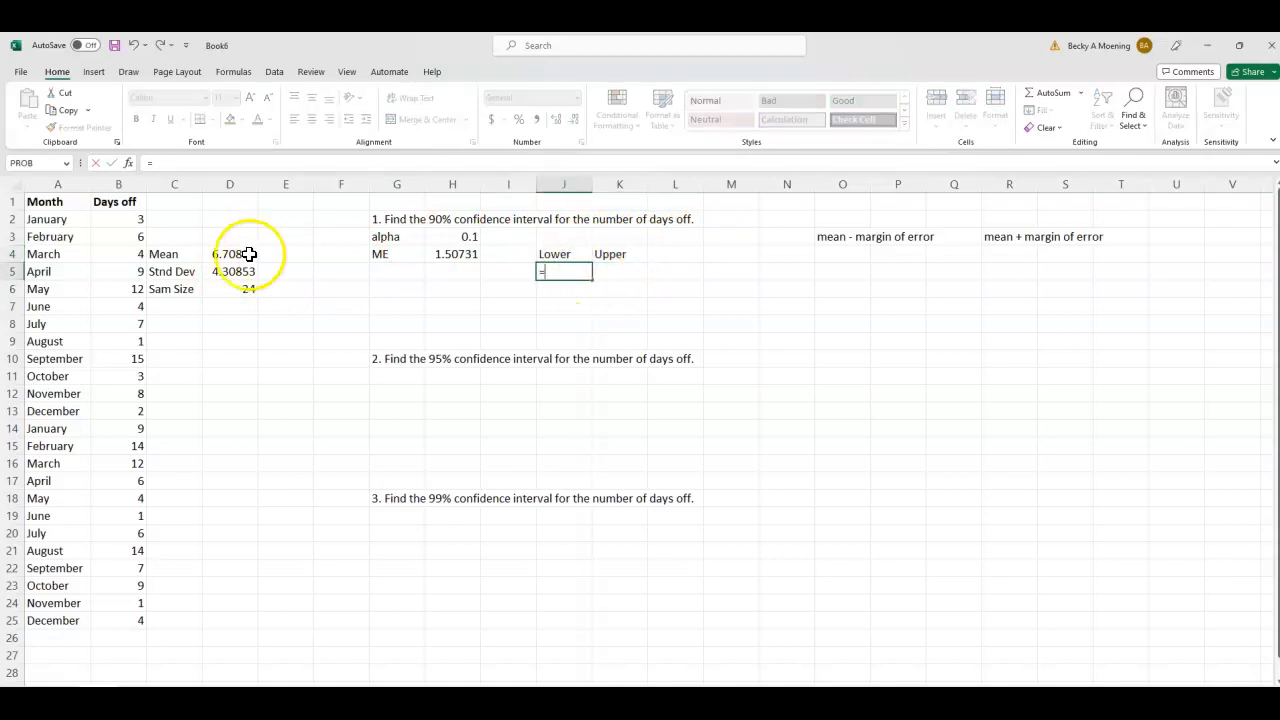
{"action": "left_click", "coordinate": [232, 254]}
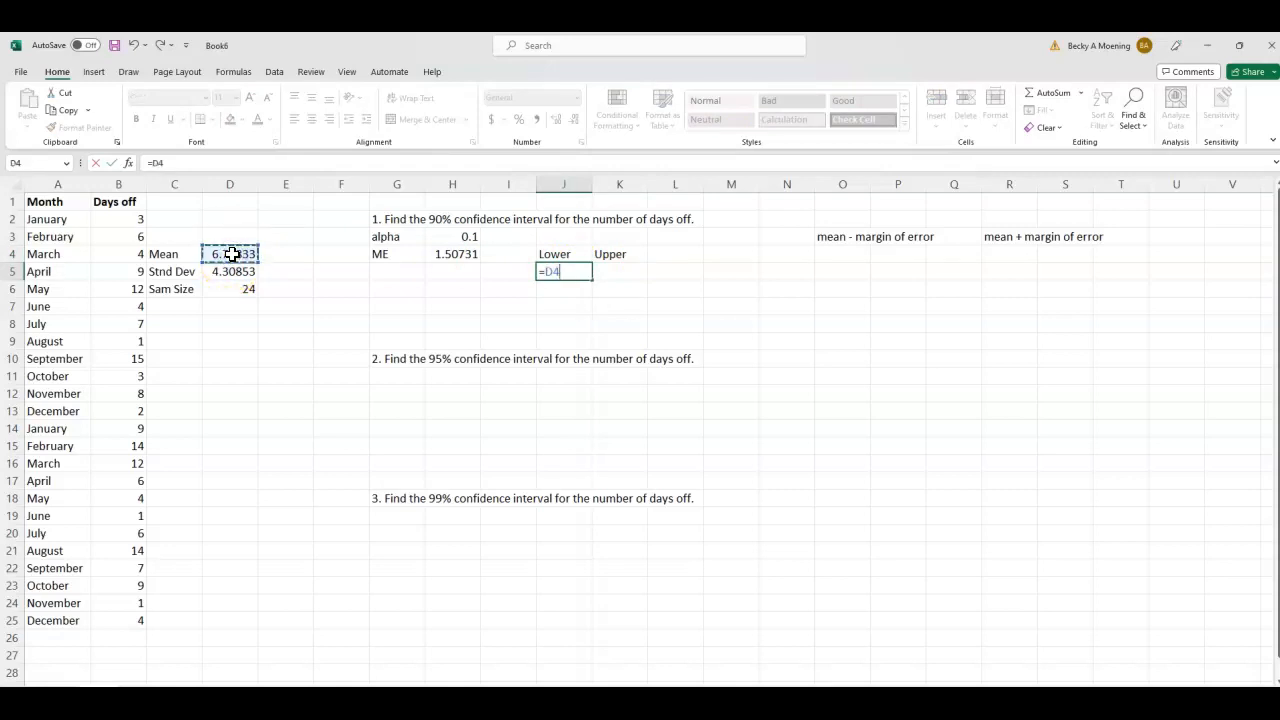
{"action": "type", "text": "-"}
{"action": "left_click", "coordinate": [451, 252]}
{"action": "key", "text": "Return"}
- Calculate the 90% interval's upper limit in K5 with the formula =D4+H4
{"action": "left_click", "coordinate": [603, 271]}
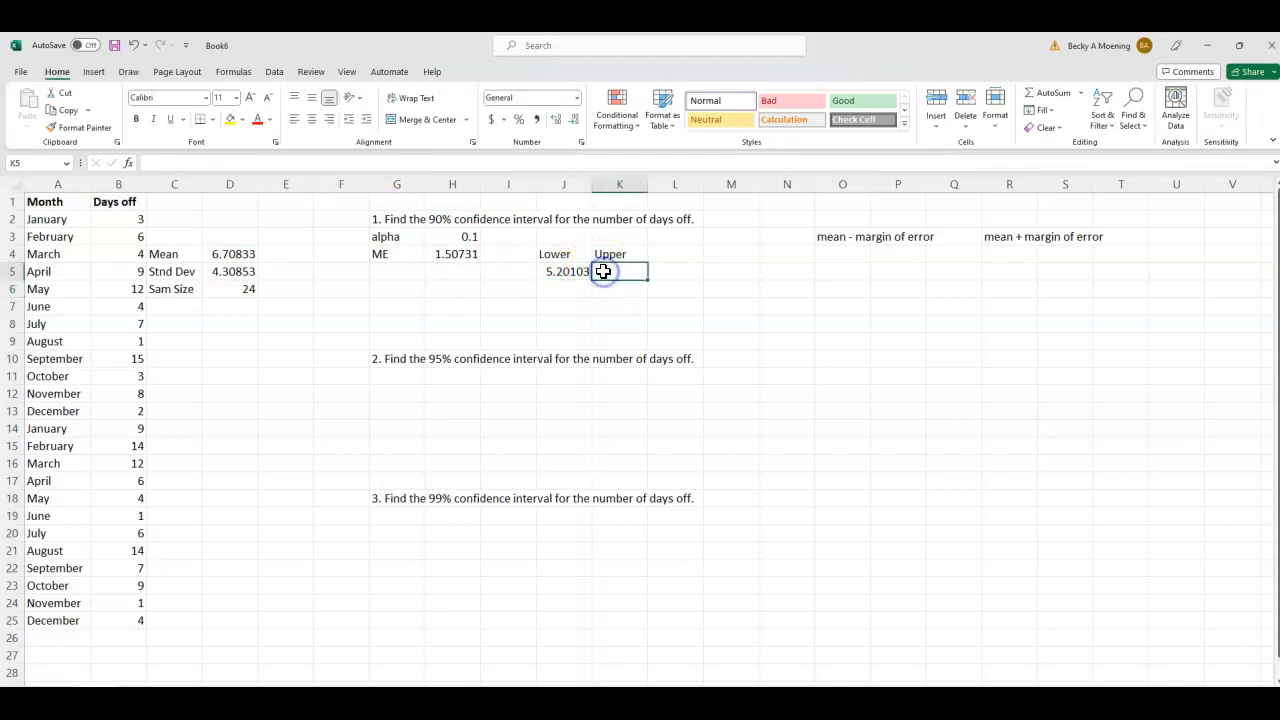
{"action": "type", "text": "="}
{"action": "left_click", "coordinate": [238, 255]}
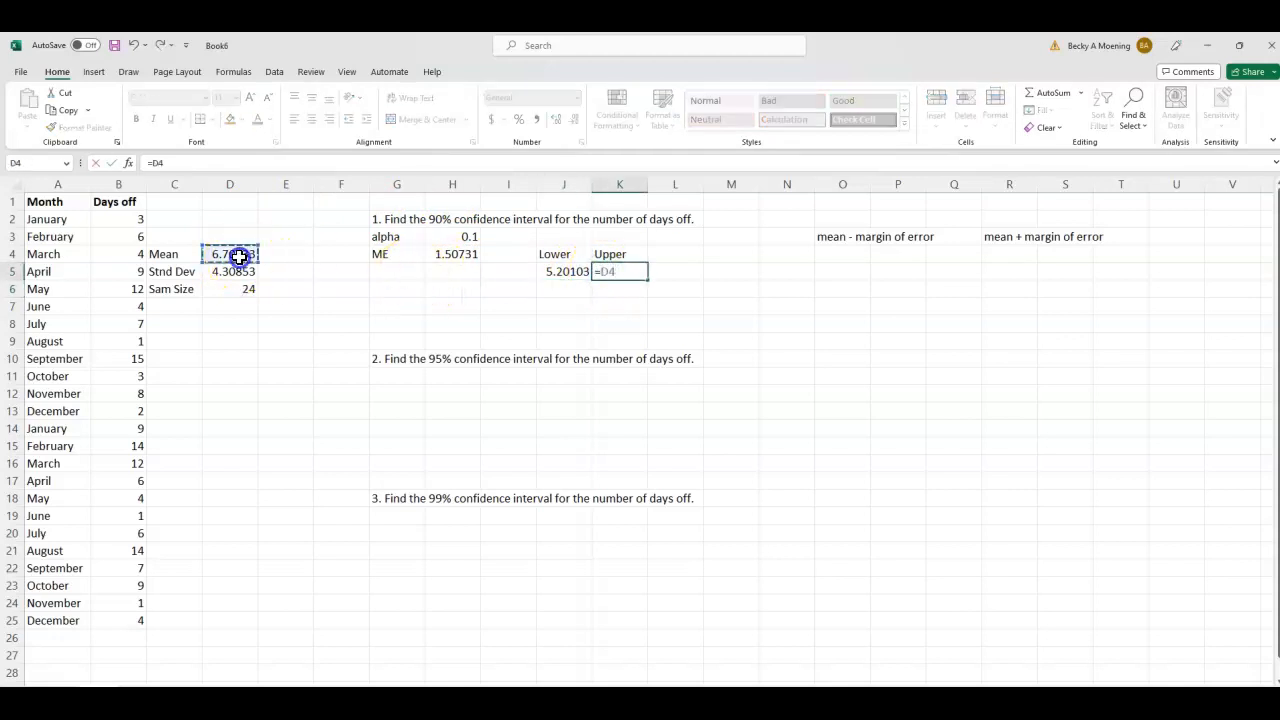
{"action": "type", "text": "+"}
{"action": "left_click", "coordinate": [439, 254]}
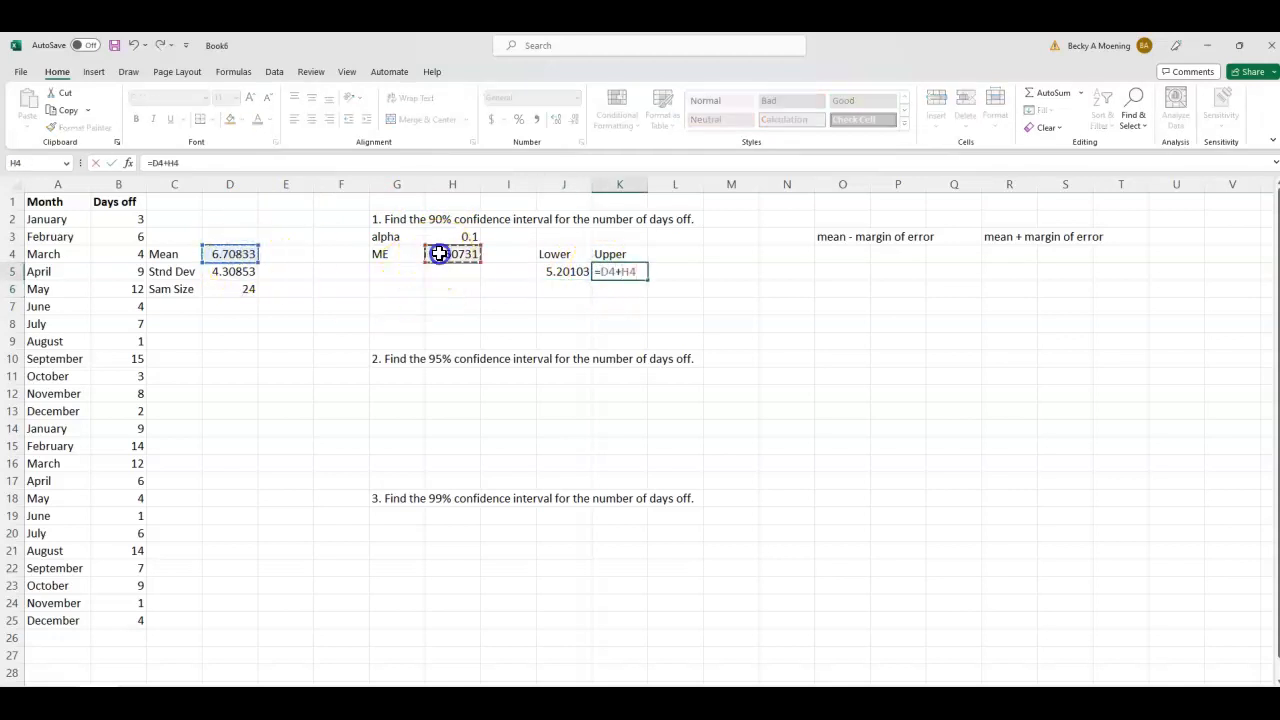
{"action": "key", "text": "Return"}
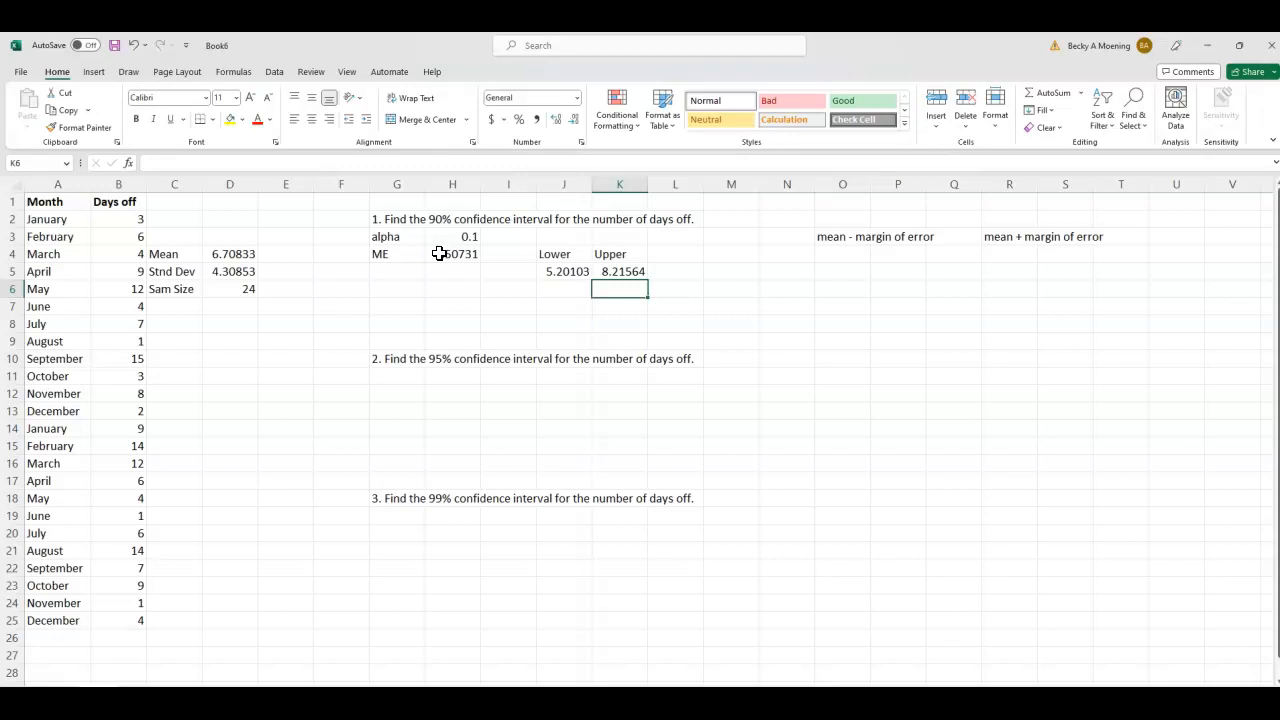
- Delete the "mean - margin of error" and "mean + margin of error" notes from row 3
{"action": "left_click_drag", "start_coordinate": [848, 237], "coordinate": [1096, 234]}
{"action": "key", "text": "BackSpace"}
{"action": "left_click", "coordinate": [893, 256]}
{"action": "left_click", "coordinate": [1010, 236]}
{"action": "key", "text": "Delete"}
- Start a summary row with 90% in P3, 5.2 in Q3 and 8.2 in R3
{"action": "left_click", "coordinate": [917, 237]}
{"action": "type", "text": "90"}
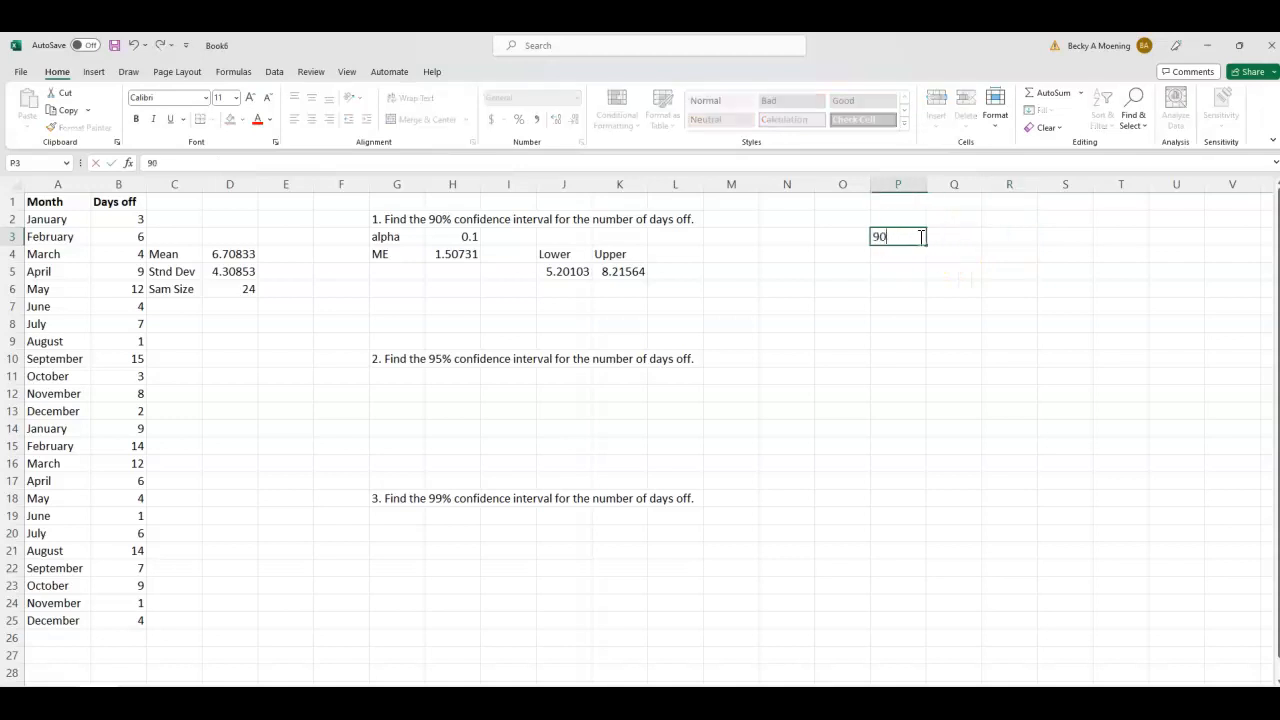
{"action": "key", "text": "Tab"}
{"action": "type", "text": "5.2"}
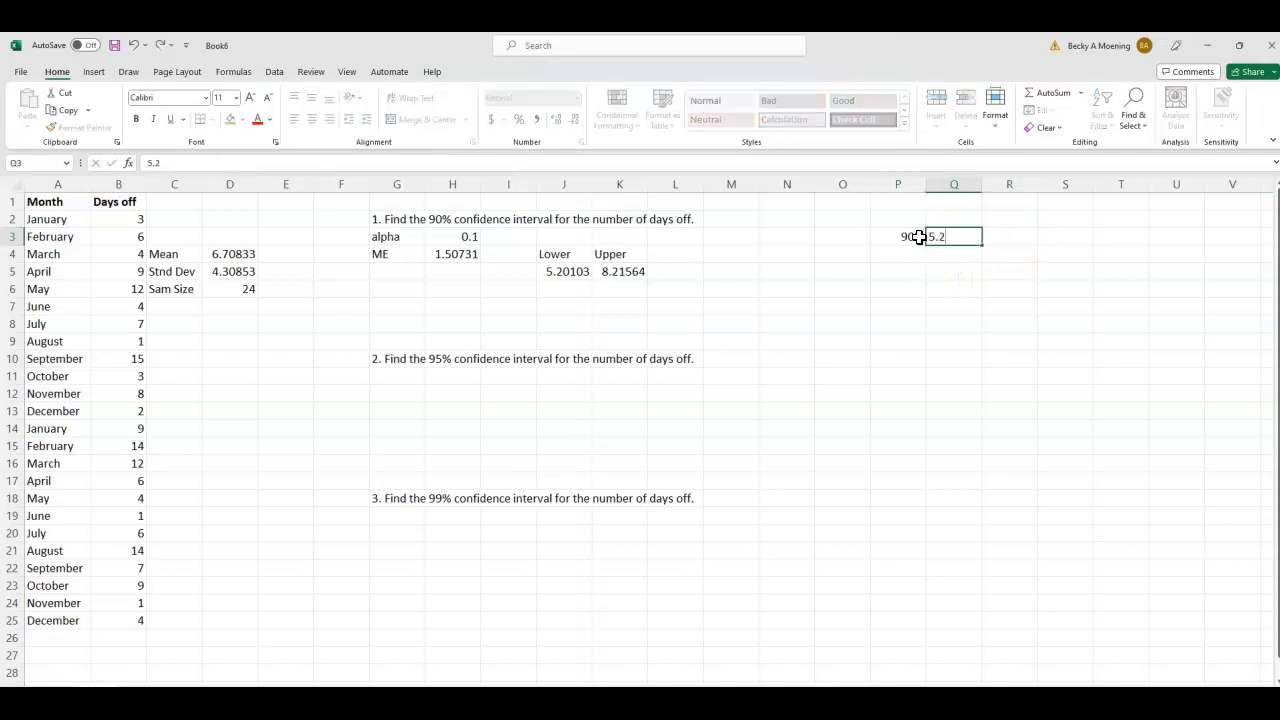
{"action": "key", "text": "Tab"}
{"action": "type", "text": "8.2"}
{"action": "key", "text": "Return"}
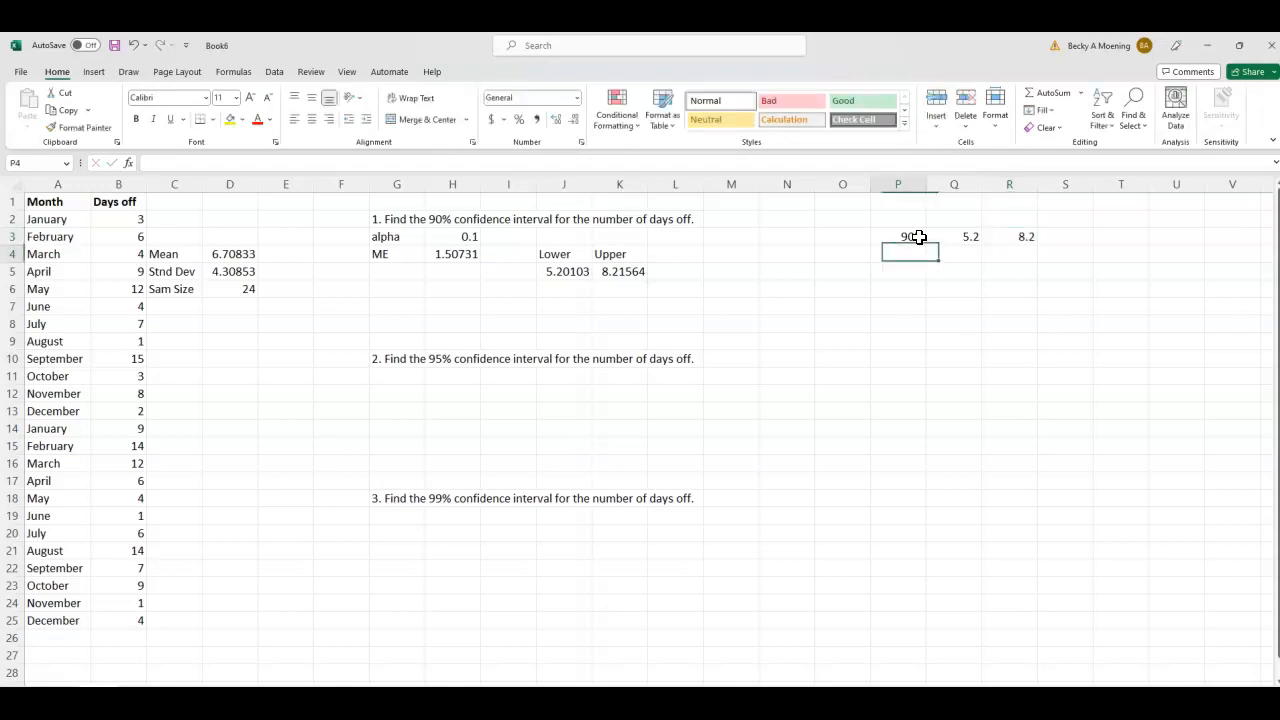
- Add the headings Lower in Q2 and Upper in R2 above the summary values
{"action": "left_click", "coordinate": [951, 222]}
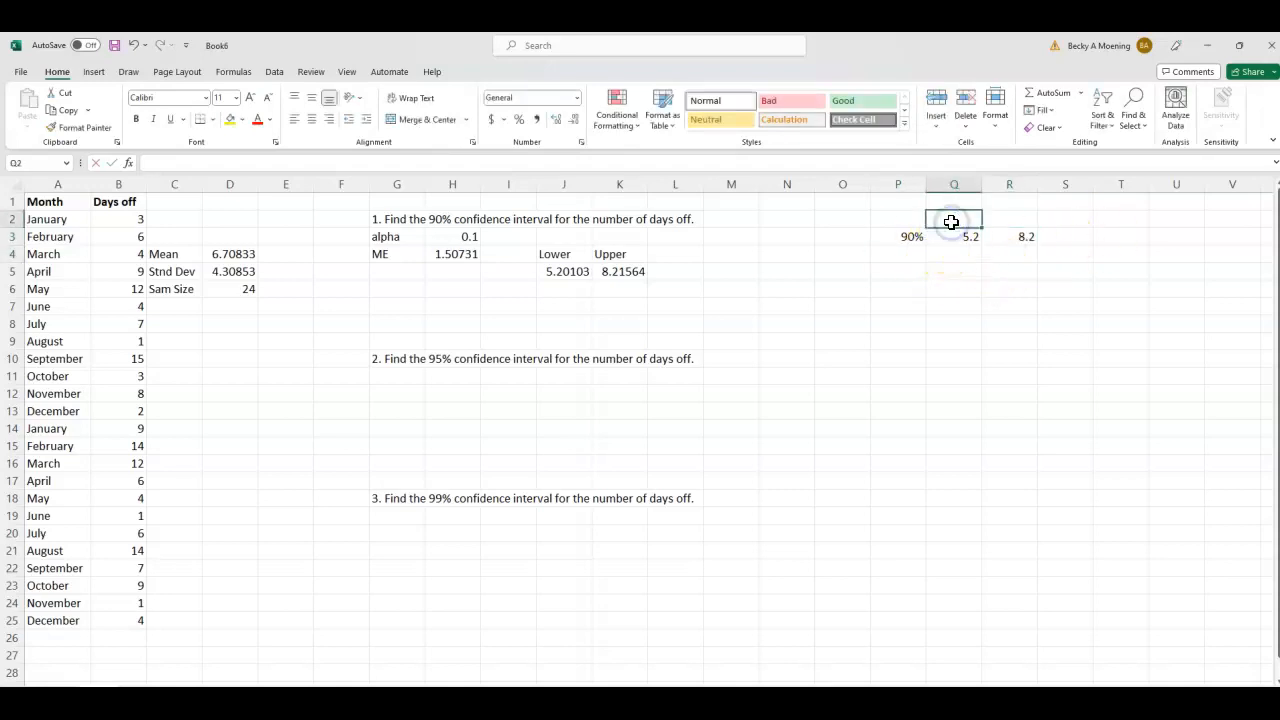
{"action": "type", "text": "Lower"}
{"action": "key", "text": "Tab"}
{"action": "type", "text": "Upper"}
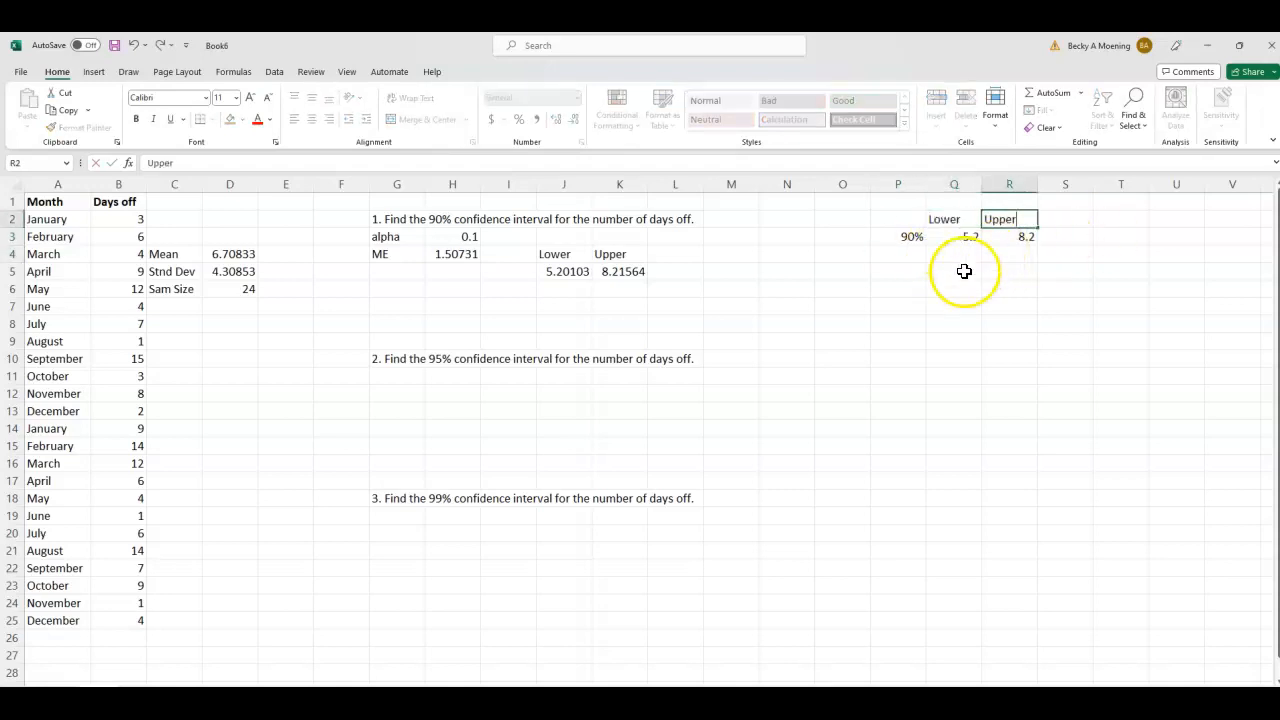
- Enter the confidence levels 95% in P4 and 99% in P5 of the summary table
{"action": "left_click", "coordinate": [903, 259]}
{"action": "type", "text": "95%"}
{"action": "key", "text": "Return"}
{"action": "type", "text": "99("}
{"action": "key", "text": "BackSpace"}
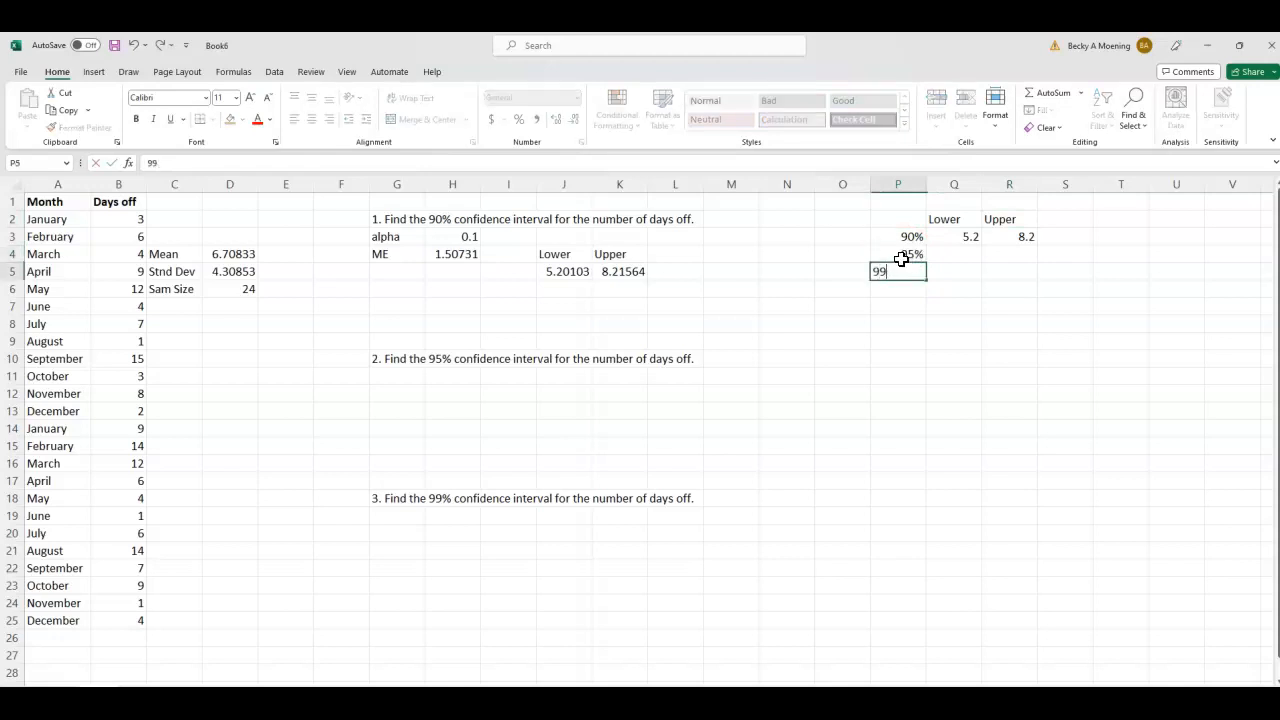
{"action": "type", "text": "%"}
{"action": "left_click", "coordinate": [933, 362]}
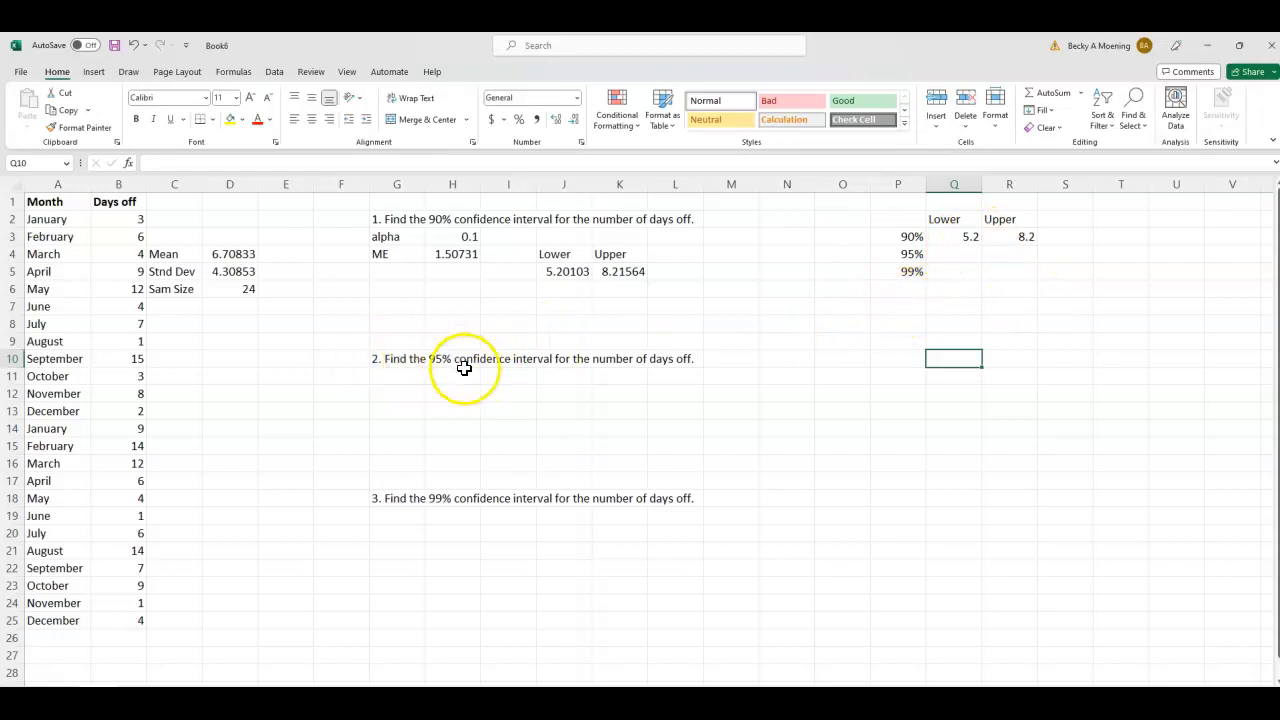
- Enter the label alpha in G11 and the value 0.05 in H11 for the 95% interval
{"action": "left_click", "coordinate": [389, 375]}
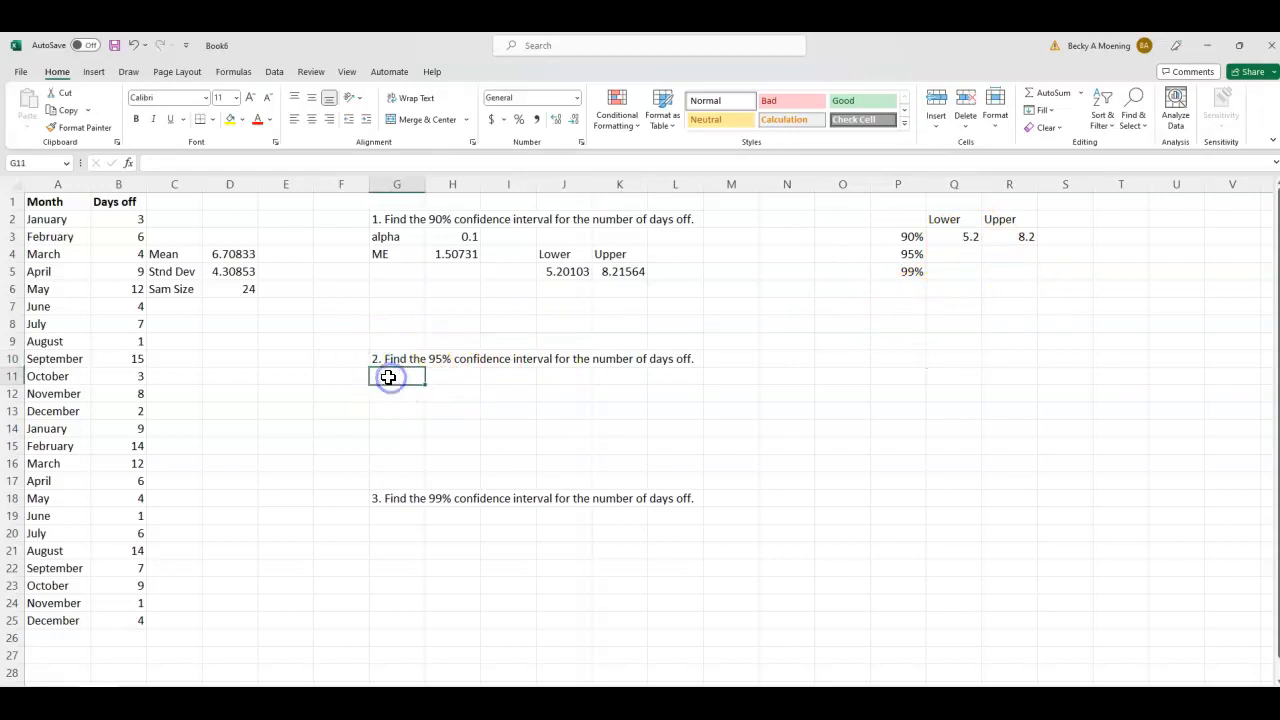
{"action": "type", "text": "alpoha"}
{"action": "key", "text": "BackSpace"}
{"action": "key", "text": "BackSpace"}
{"action": "key", "text": "BackSpace"}
{"action": "type", "text": "ha"}
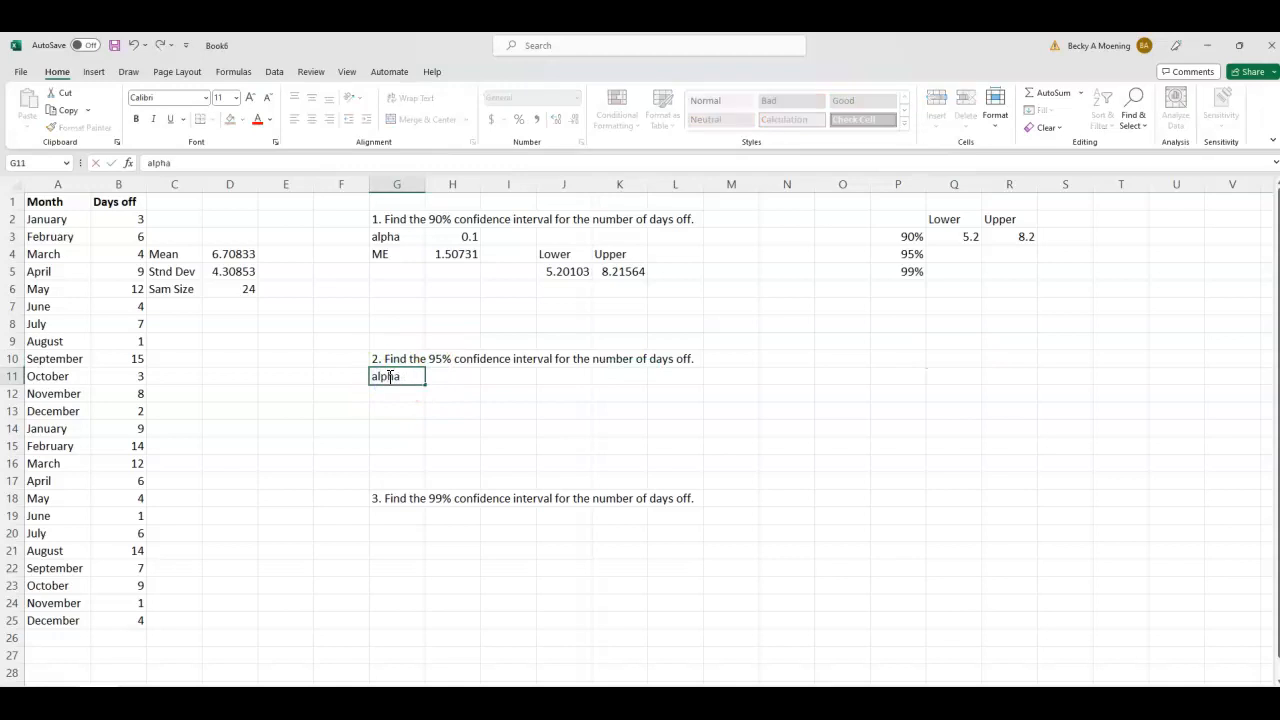
{"action": "key", "text": "Tab"}
{"action": "type", "text": "0.05"}
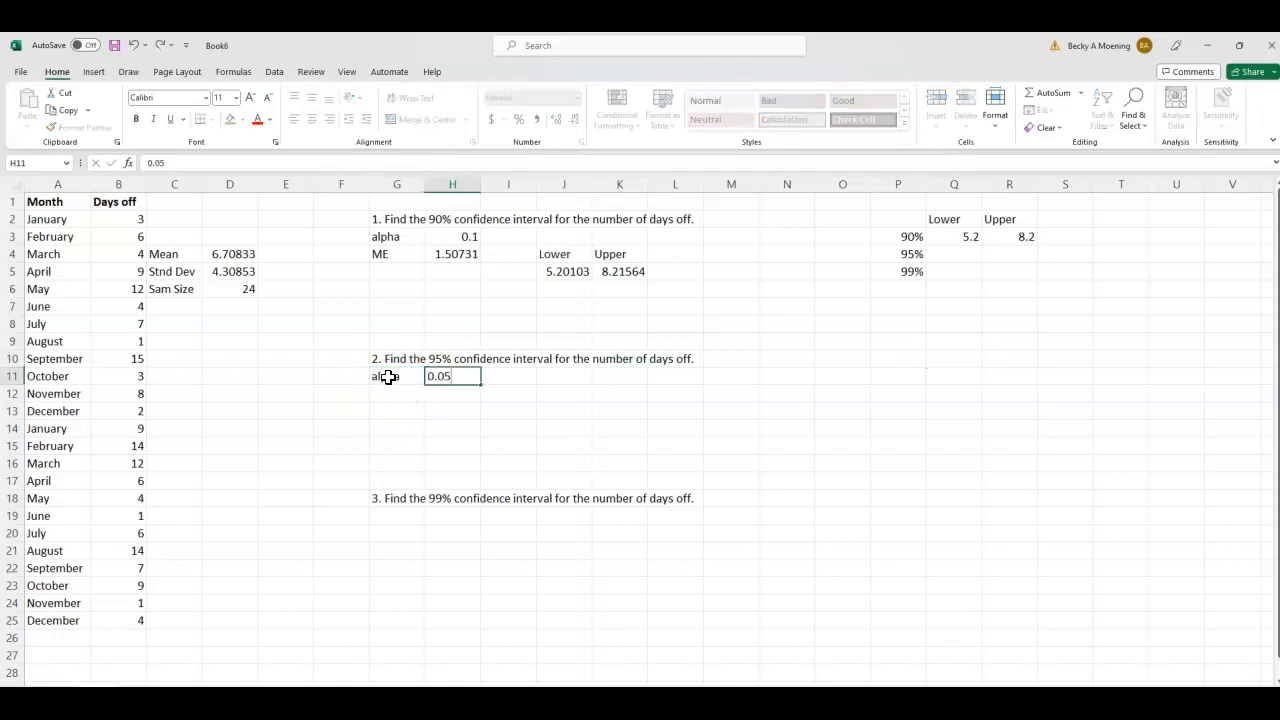
{"action": "left_click", "coordinate": [485, 410]}
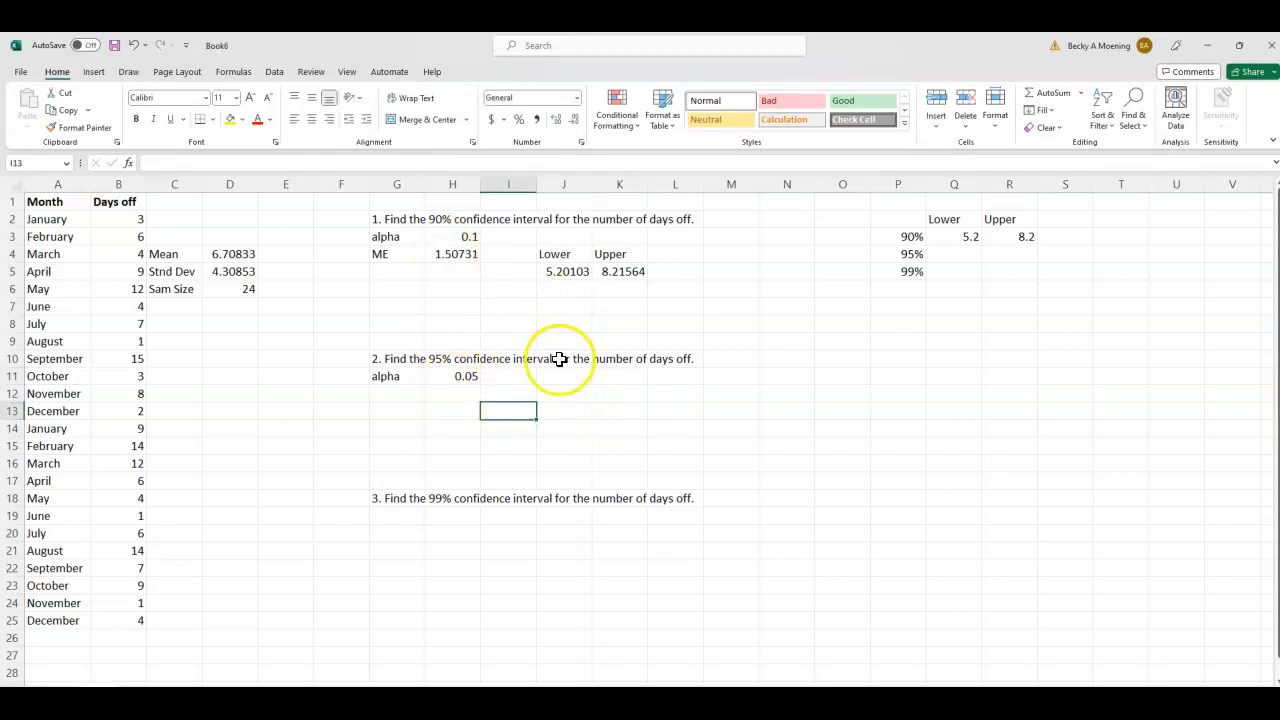
- Change the alpha reference in the H4 margin of error formula to H11, giving =CONFIDENCE.T(H11,D5,D6)
{"action": "left_click", "coordinate": [452, 255]}
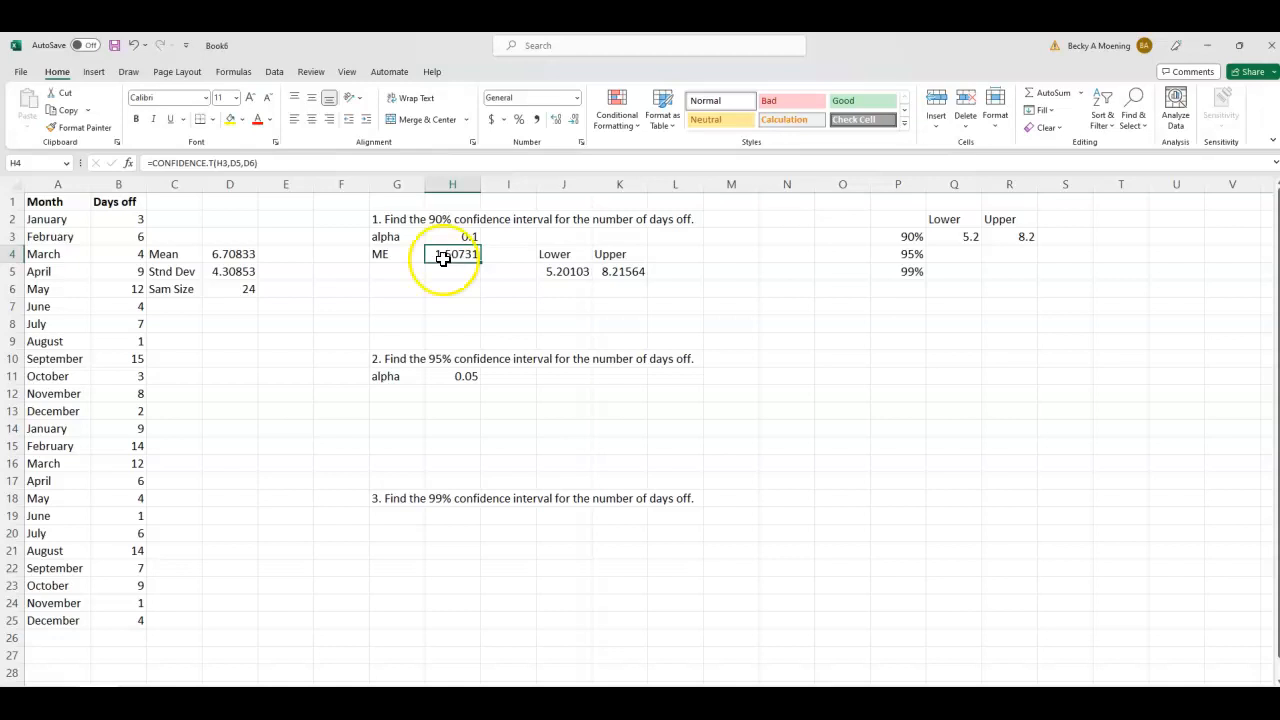
{"action": "left_click", "coordinate": [227, 163]}
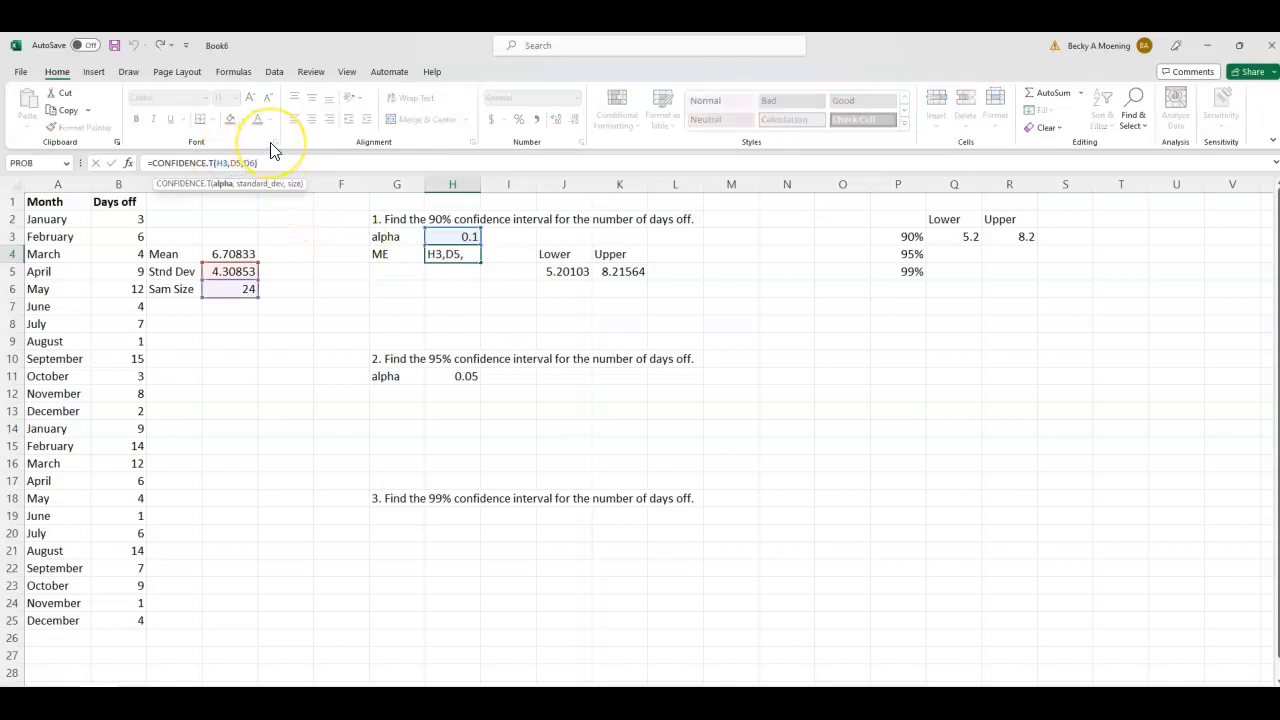
{"action": "key", "text": "BackSpace"}
{"action": "key", "text": "BackSpace"}
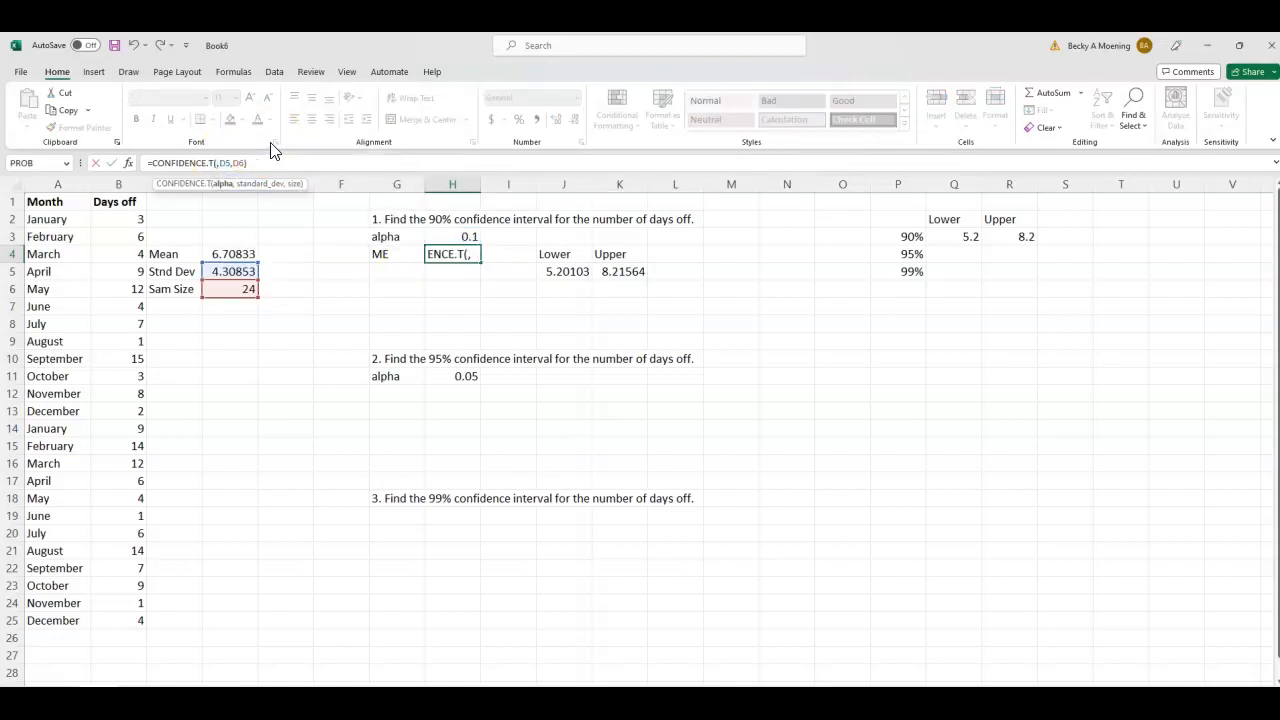
{"action": "left_click", "coordinate": [470, 376]}
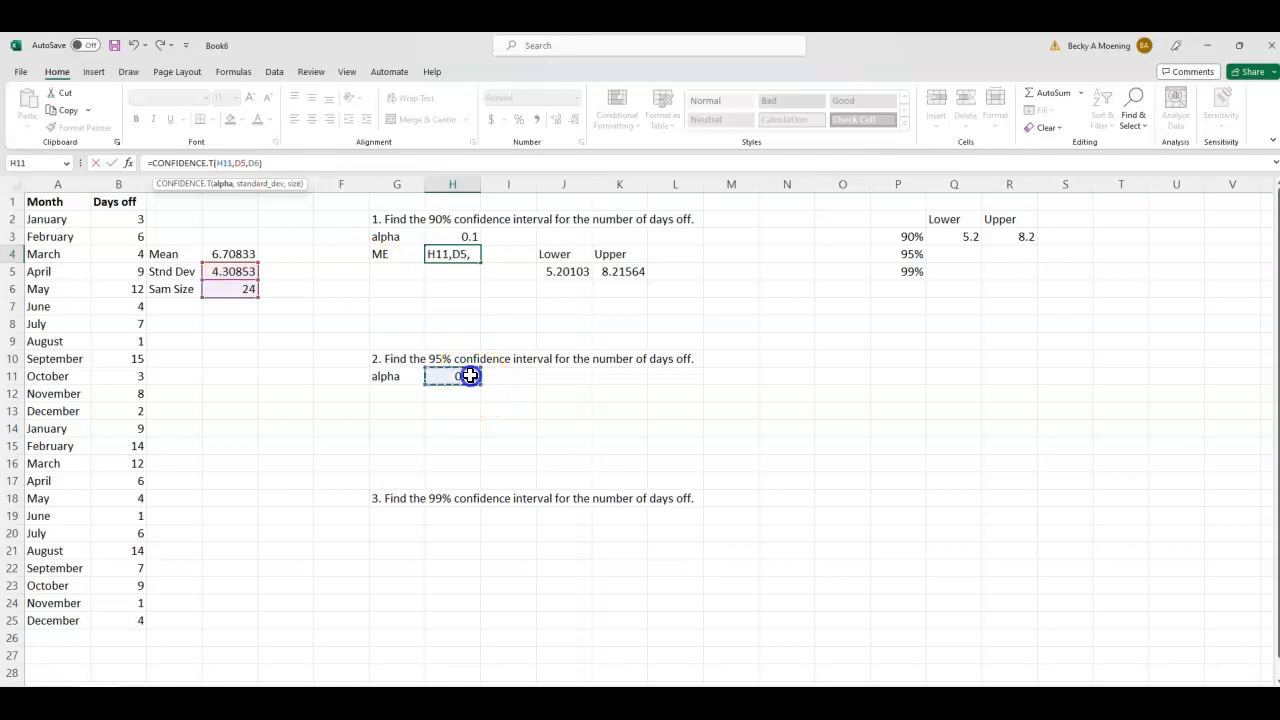
{"action": "key", "text": "Return"}
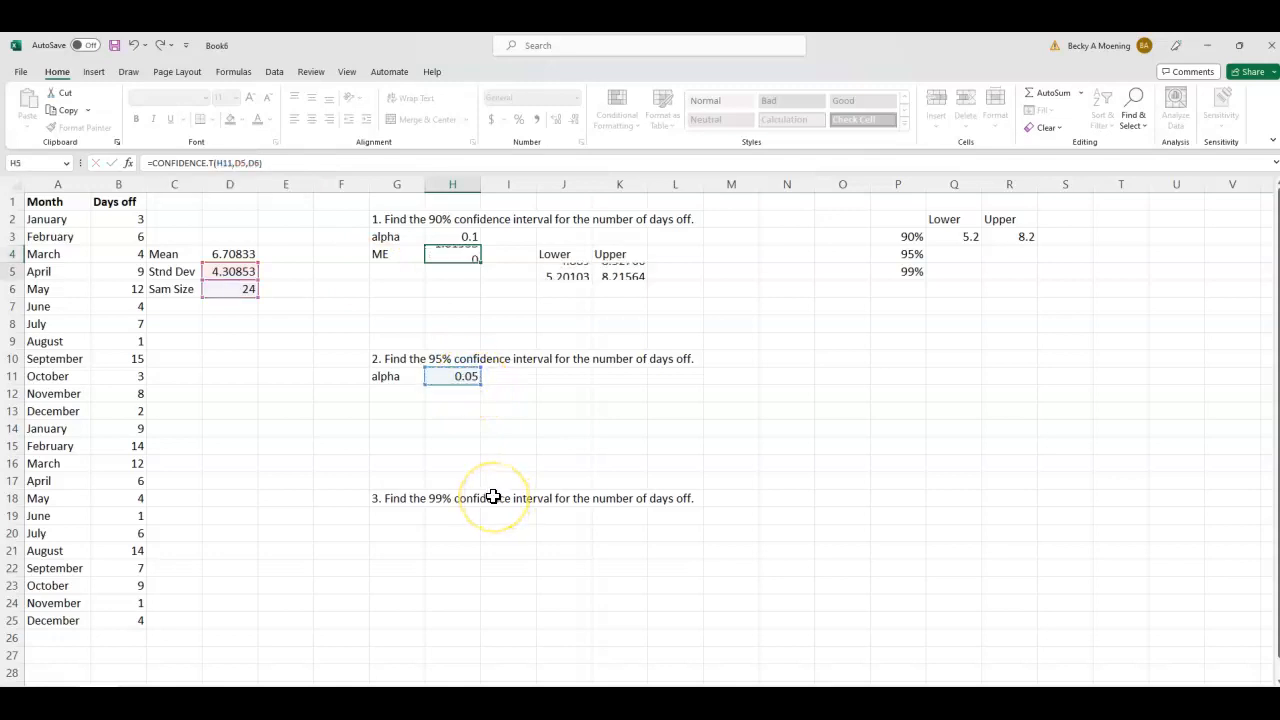
- Enter the 95% interval limits in the summary table, 4.9 in Q4 and 8.5 in R4
{"action": "left_click", "coordinate": [386, 253]}
{"action": "left_click_drag", "start_coordinate": [386, 253], "coordinate": [626, 265]}
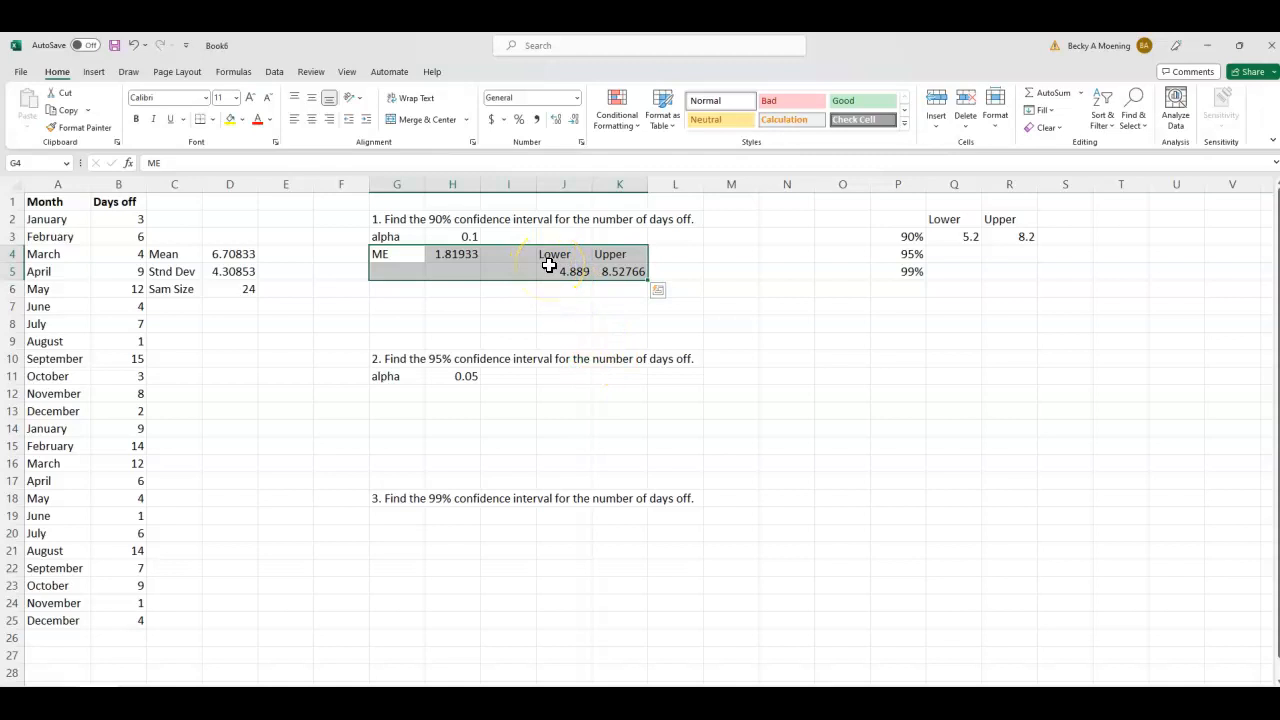
{"action": "left_click", "coordinate": [951, 259]}
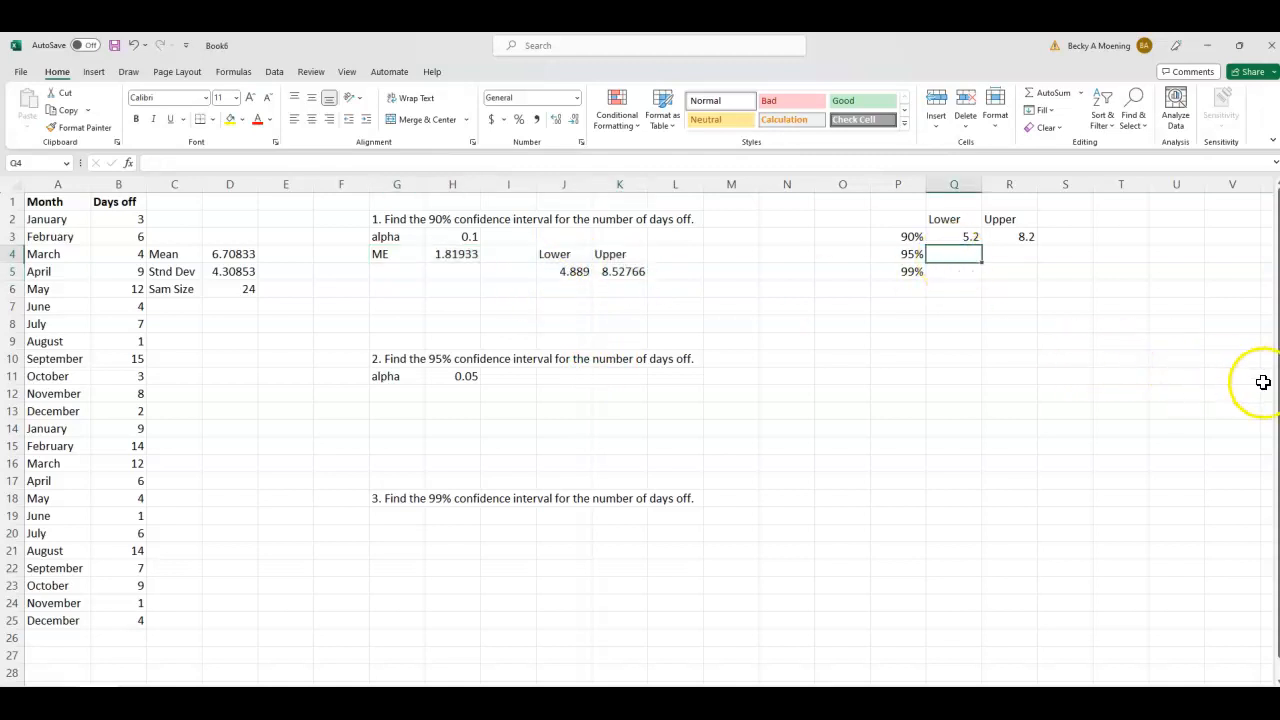
{"action": "type", "text": "4.9"}
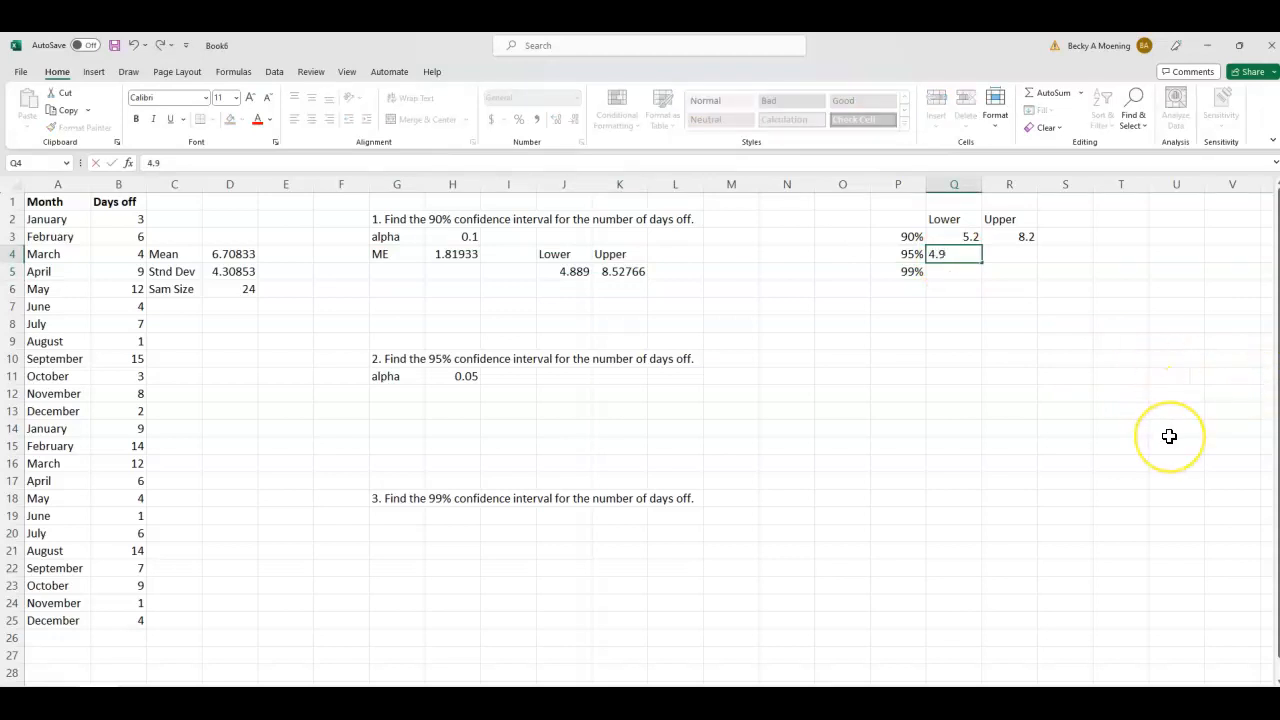
{"action": "key", "text": "Tab"}
{"action": "type", "text": "8.5"}
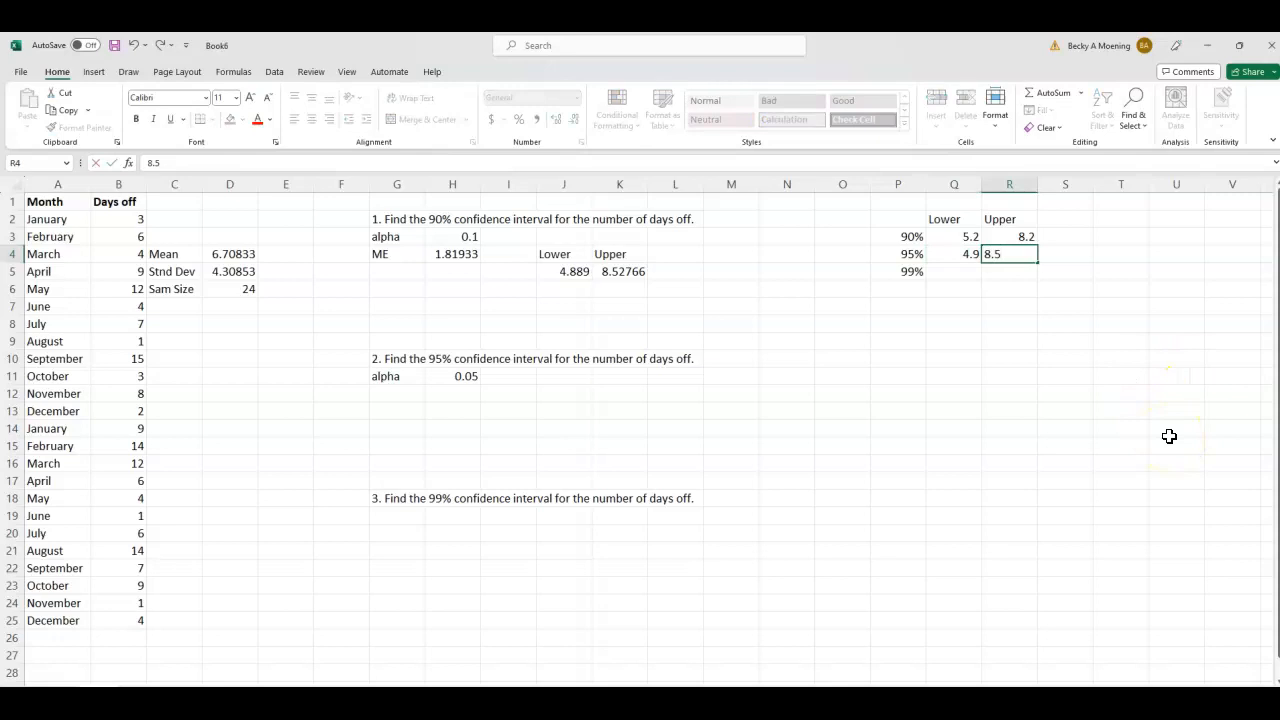
{"action": "left_click", "coordinate": [672, 463]}
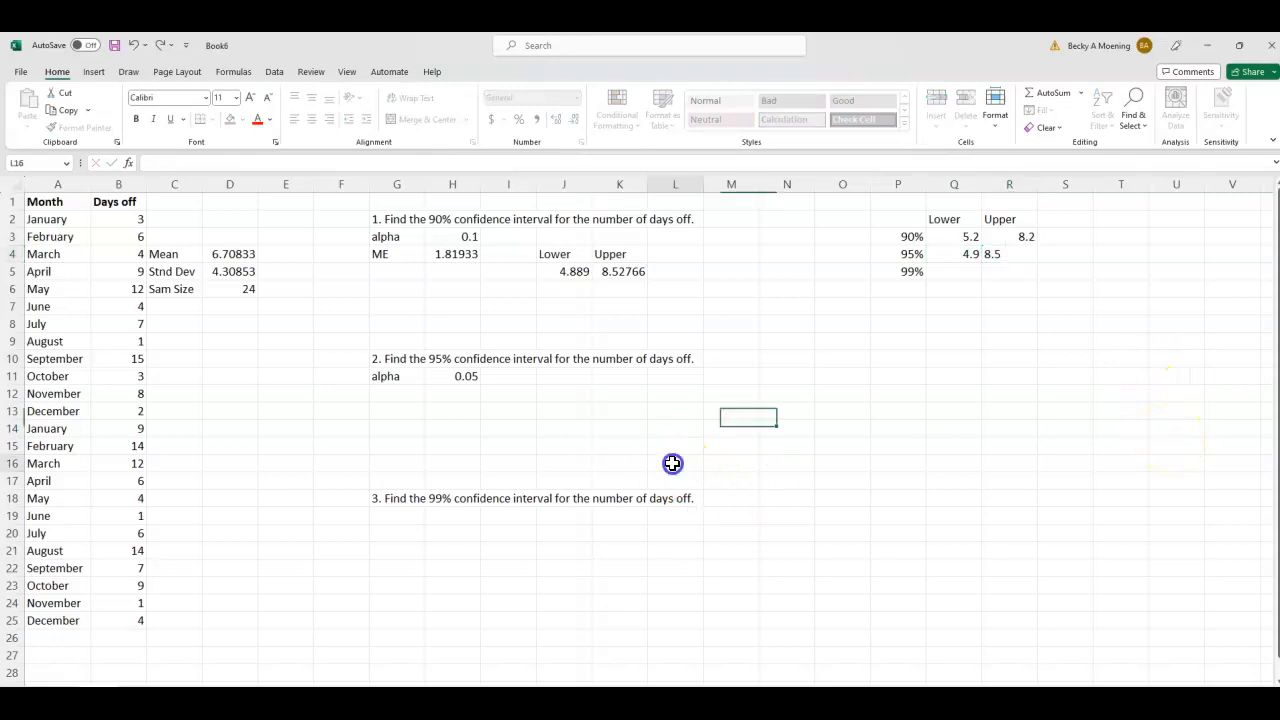
- Enter the label alpha in G19 and the value 0.01 in H19 for the 99% interval
{"action": "left_click", "coordinate": [402, 518]}
{"action": "type", "text": "alpha"}
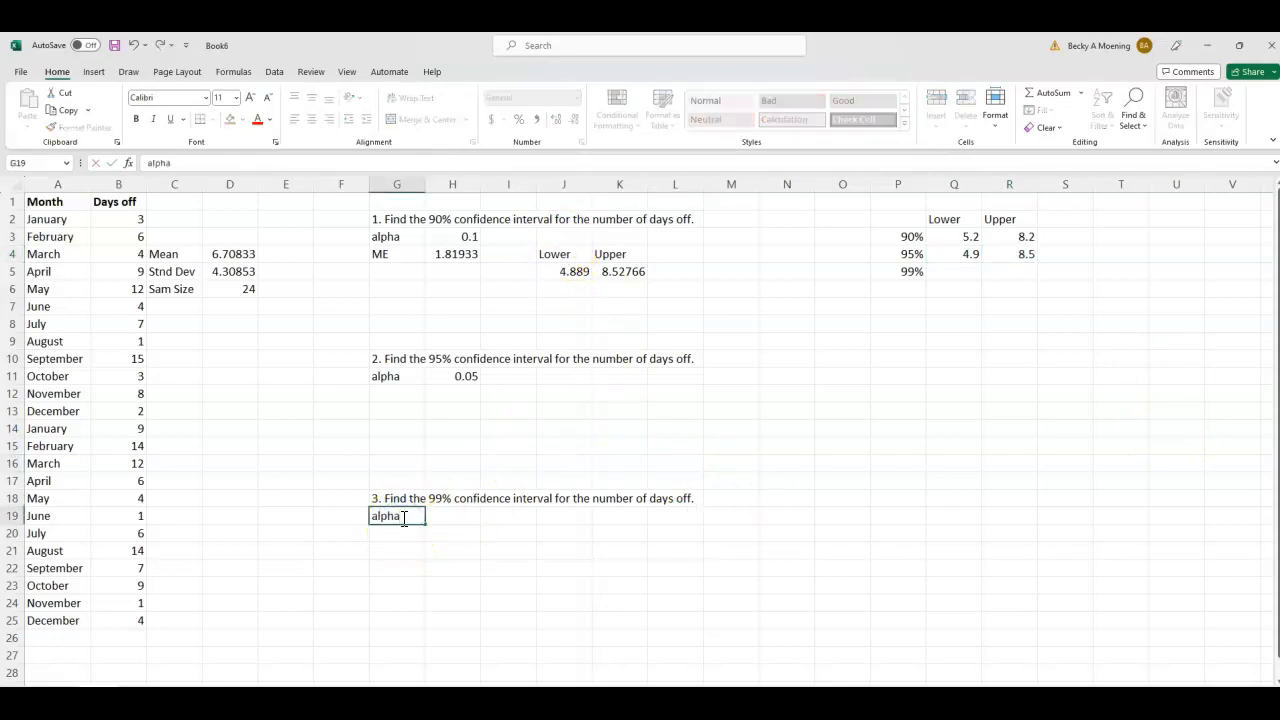
{"action": "key", "text": "Tab"}
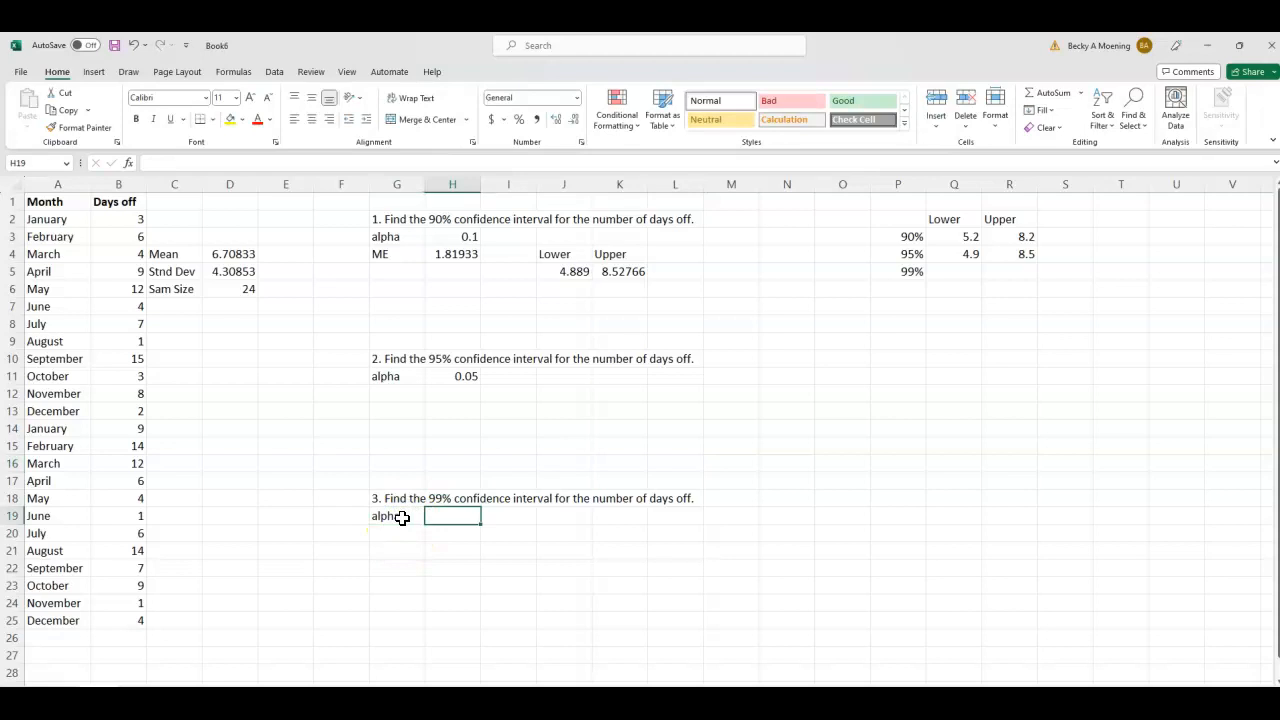
{"action": "type", "text": "0.01"}
{"action": "left_click", "coordinate": [504, 589]}
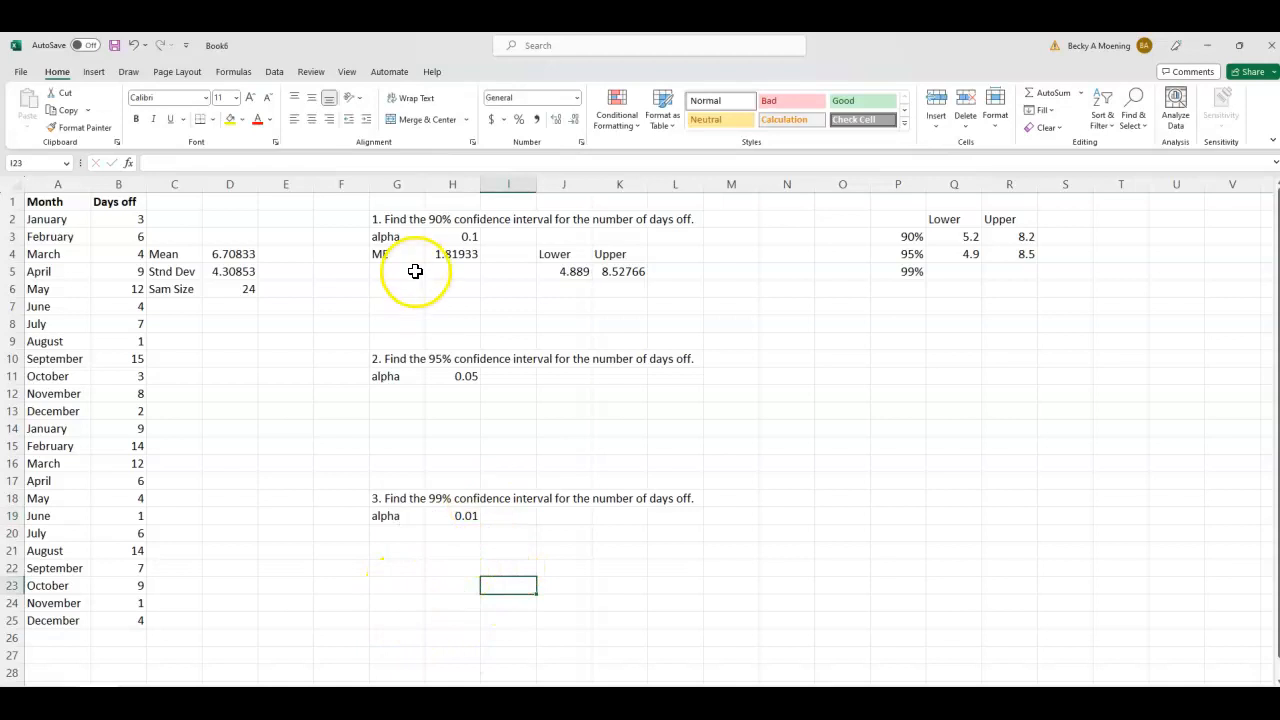
- Change the alpha reference in the H4 margin of error formula to H19, giving =CONFIDENCE.T(H19,D5,D6)
{"action": "left_click", "coordinate": [443, 254]}
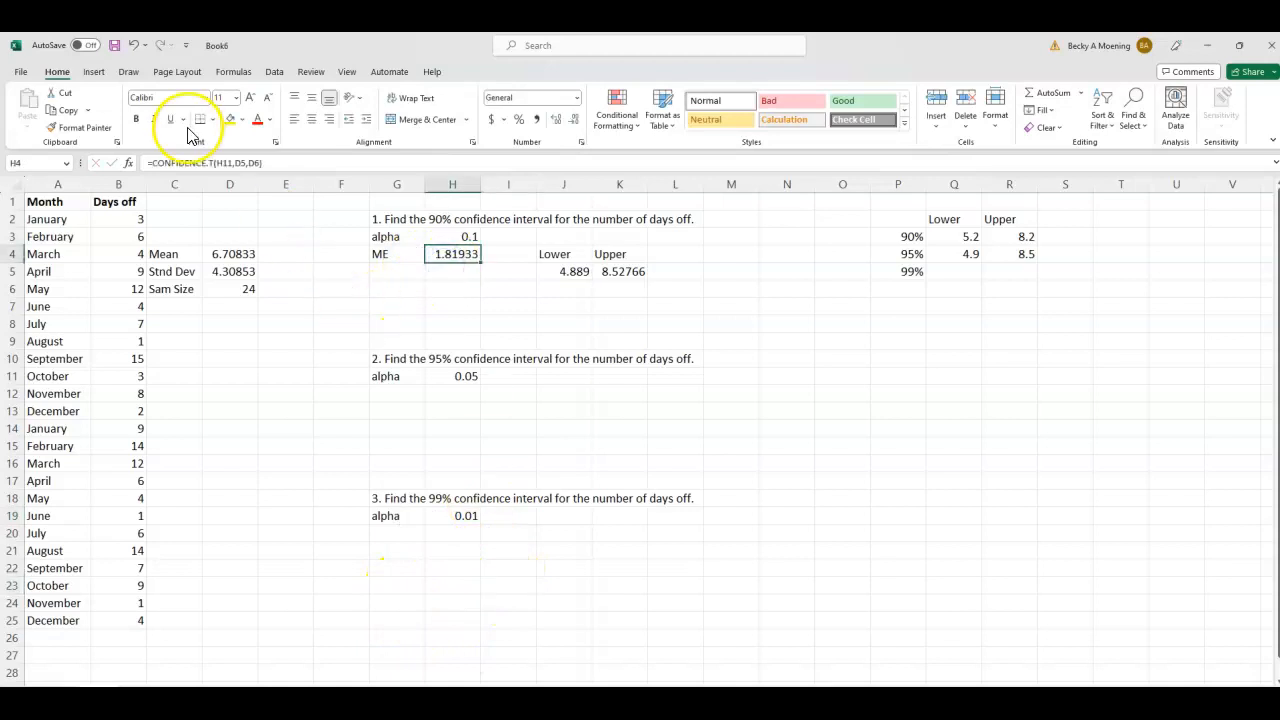
{"action": "double_click", "coordinate": [229, 163]}
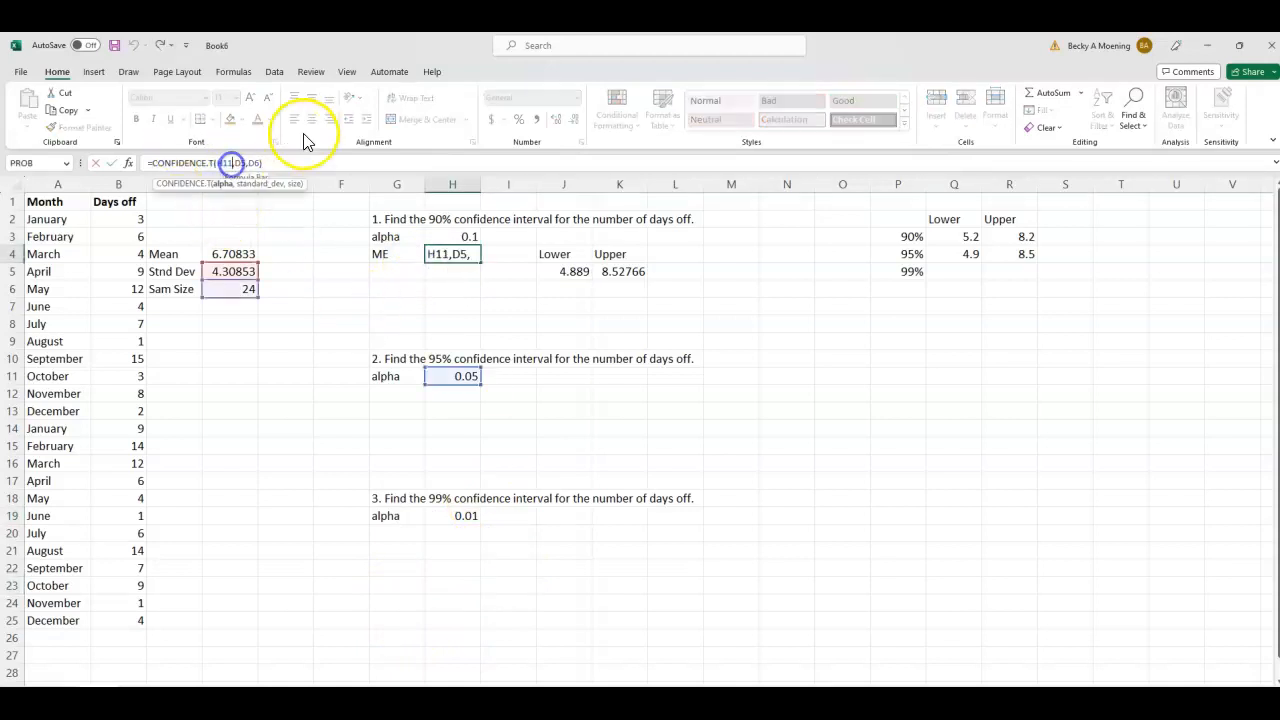
{"action": "key", "text": "BackSpace"}
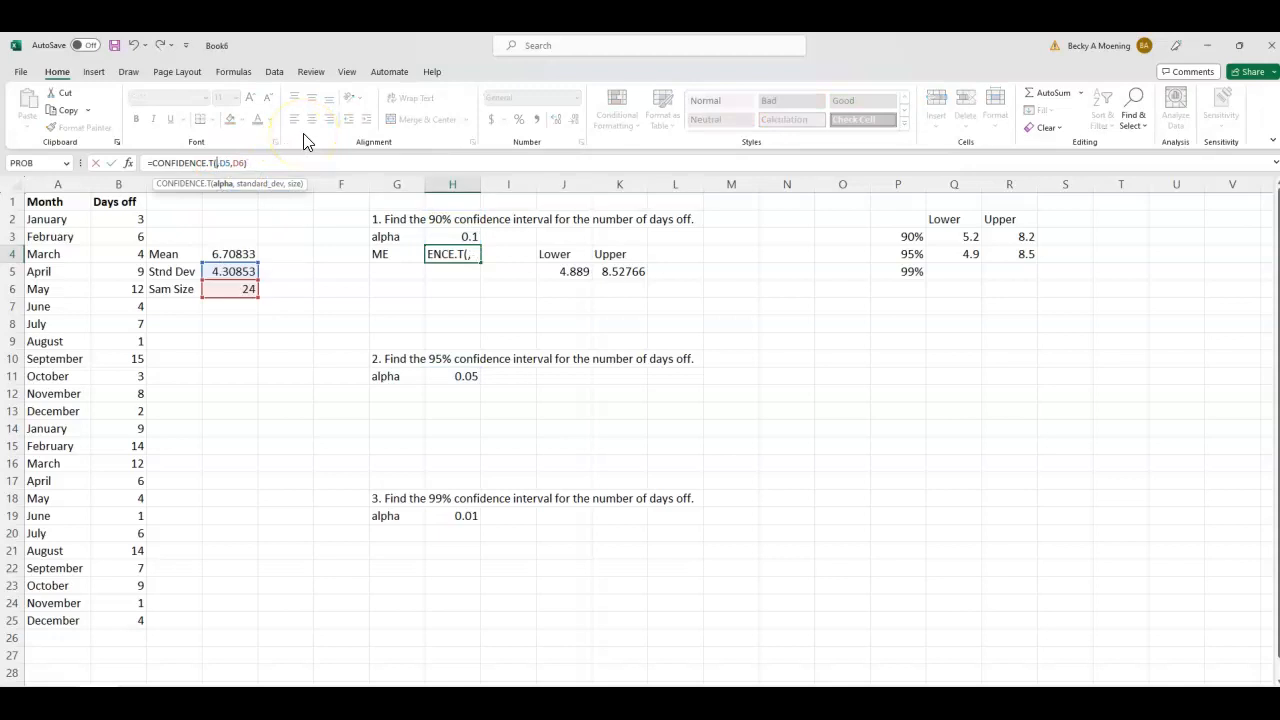
{"action": "left_click", "coordinate": [465, 516]}
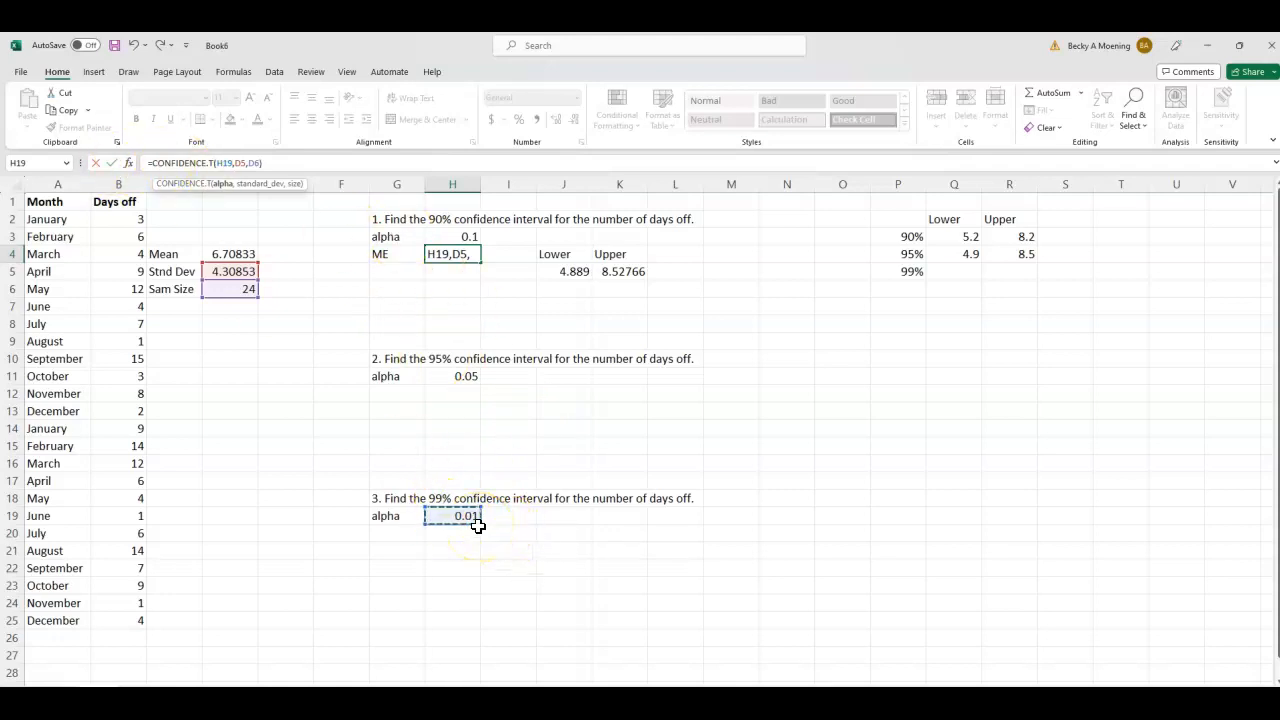
{"action": "key", "text": "Return"}
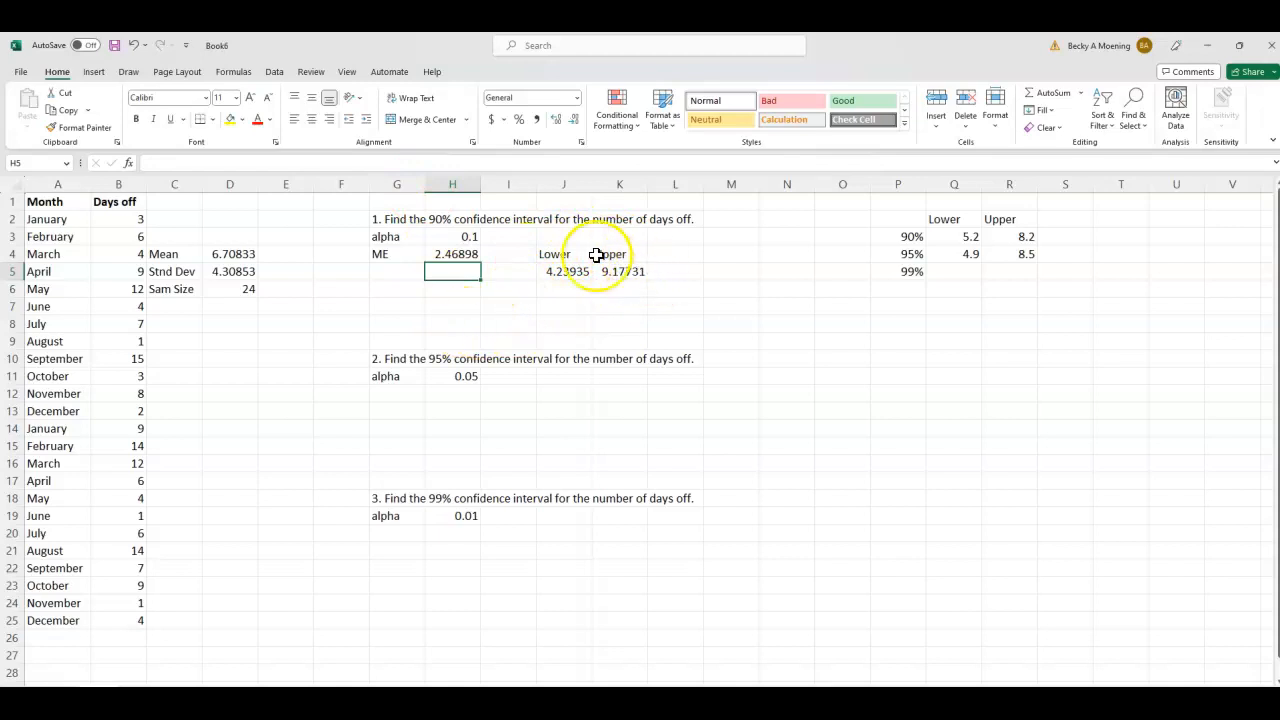
- Enter the 99% interval limits in the summary table, 4.2 in Q5 and 9.2 in R5
{"action": "left_click", "coordinate": [969, 276]}
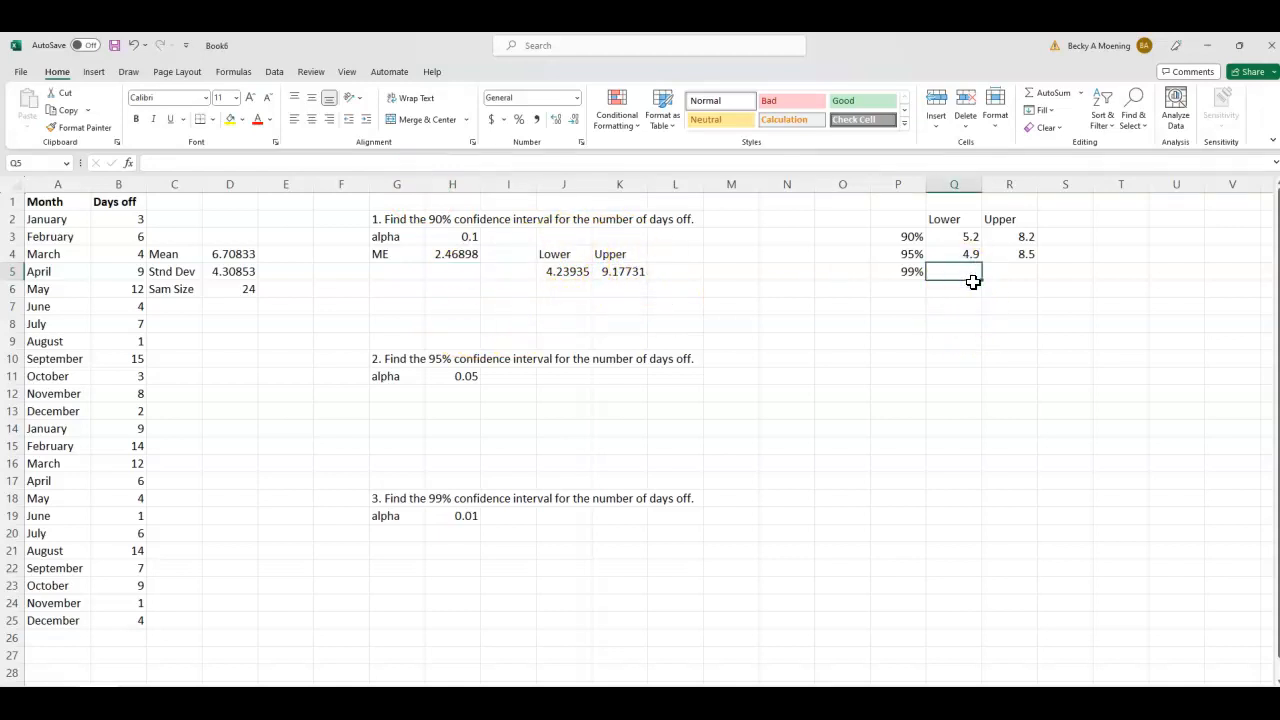
{"action": "type", "text": "4.2"}
{"action": "key", "text": "Tab"}
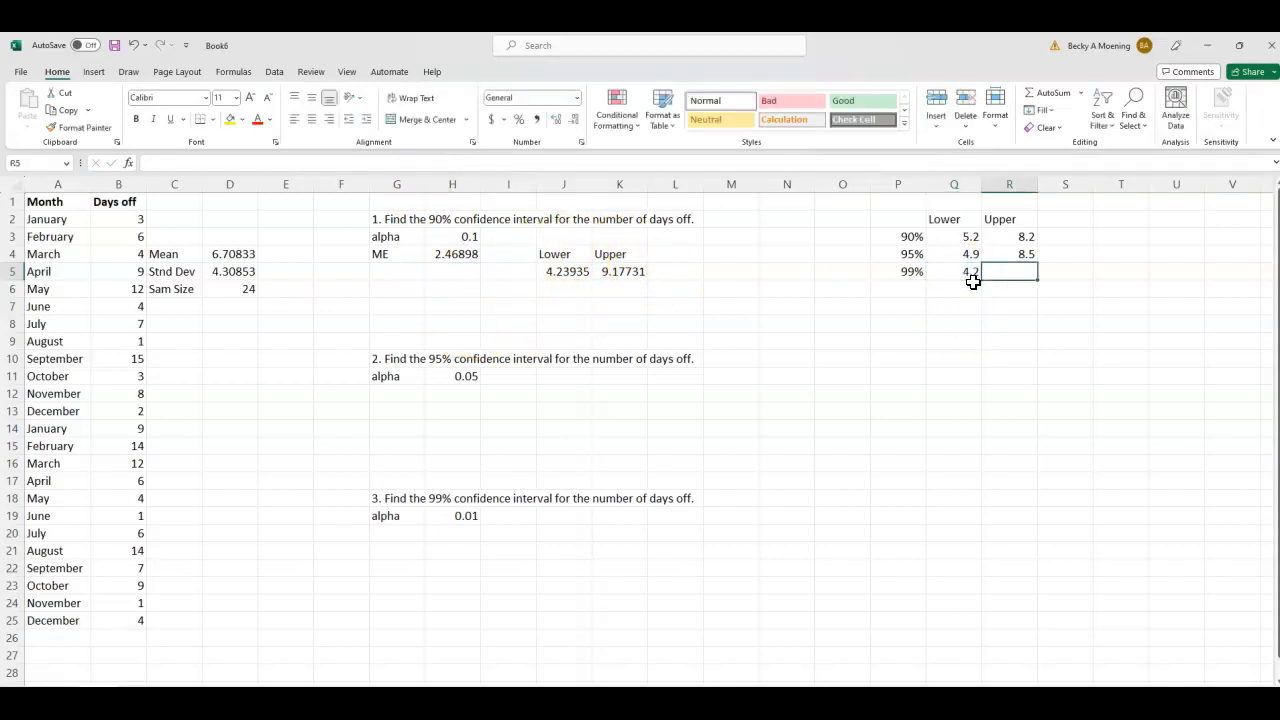
{"action": "type", "text": "9.2"}
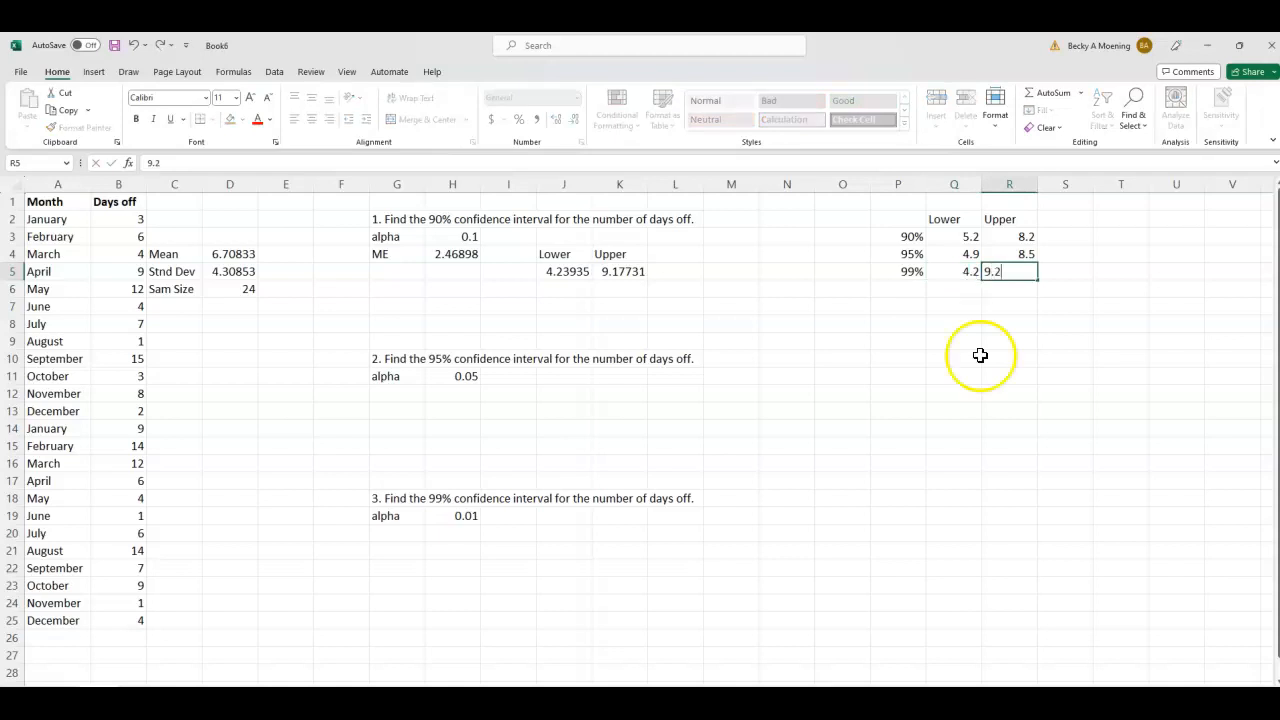
{"action": "left_click", "coordinate": [943, 442]}
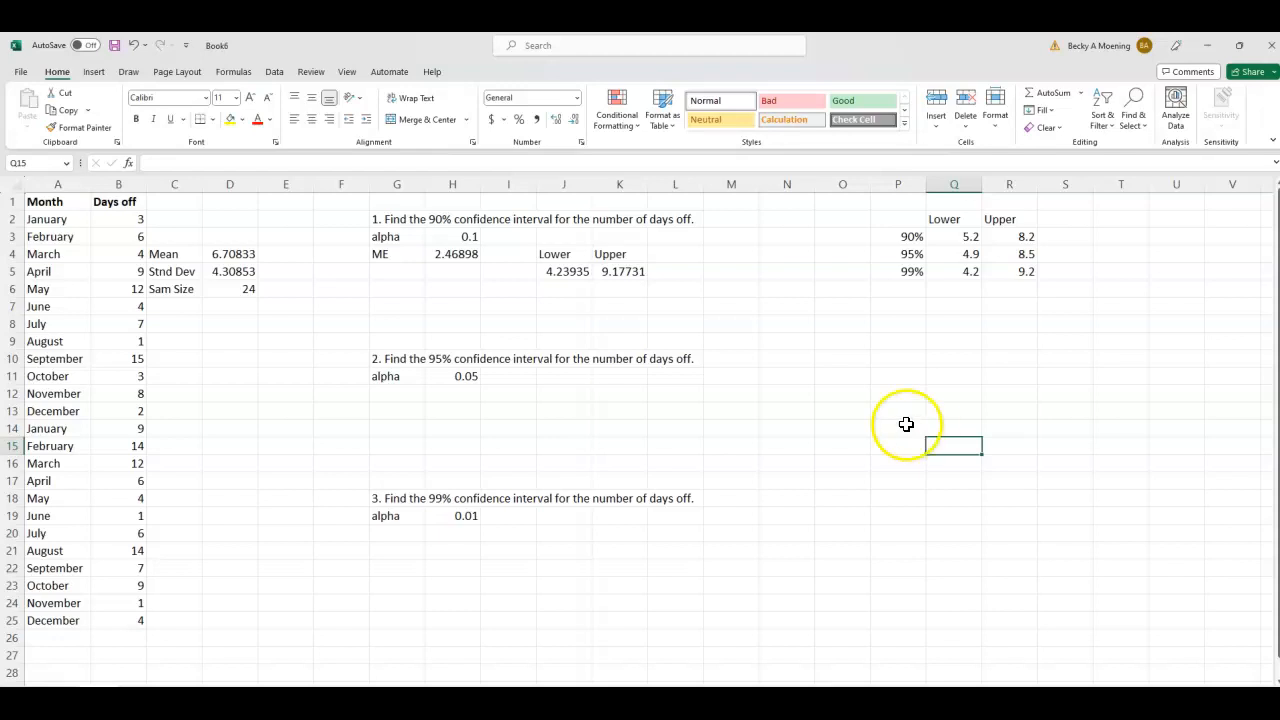
- Number the three summary rows 1, 2 and 3 in cells O3 to O5
{"action": "left_click", "coordinate": [857, 237]}
{"action": "type", "text": "1"}
{"action": "key", "text": "Return"}
{"action": "type", "text": "2"}
{"action": "key", "text": "Return"}
{"action": "type", "text": "3"}
{"action": "key", "text": "Tab"}
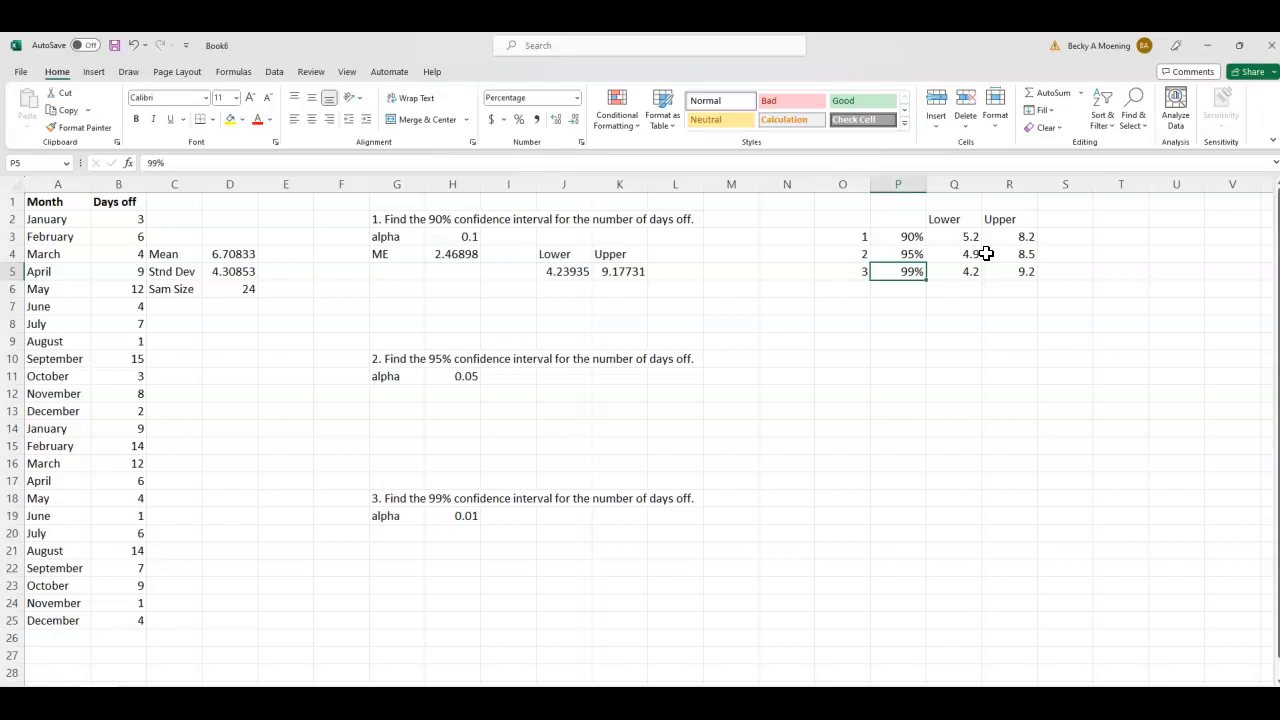
{"action": "left_click", "coordinate": [748, 414]}
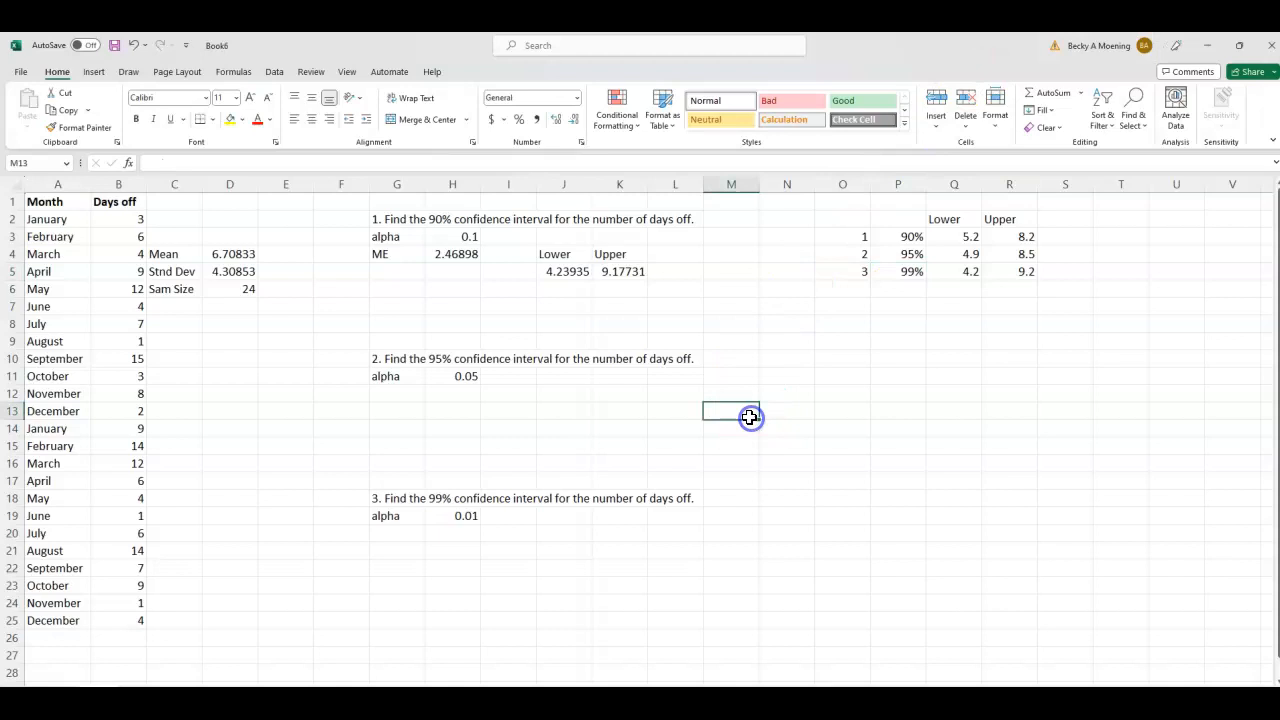
- Calculate a separate 95% margin of error in I13 with CONFIDENCE.T, using alpha H11, standard deviation D5 and sample size D6
{"action": "left_click", "coordinate": [515, 413]}
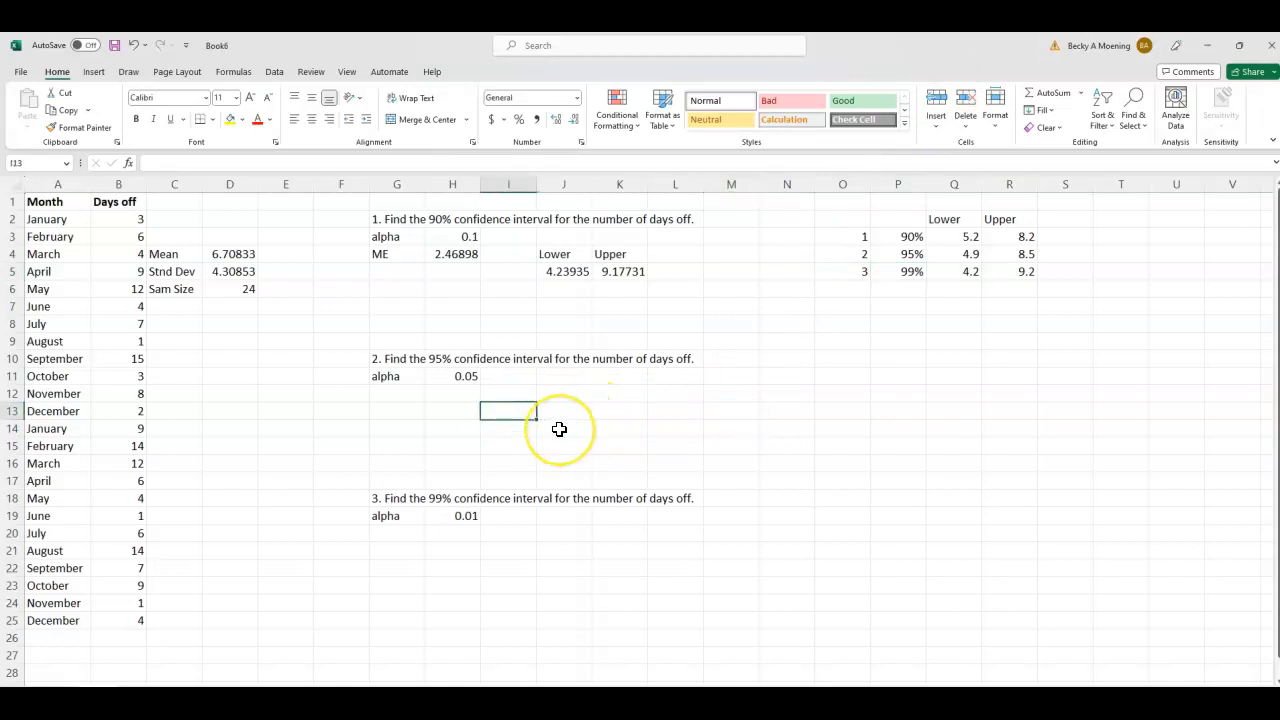
{"action": "type", "text": "=con"}
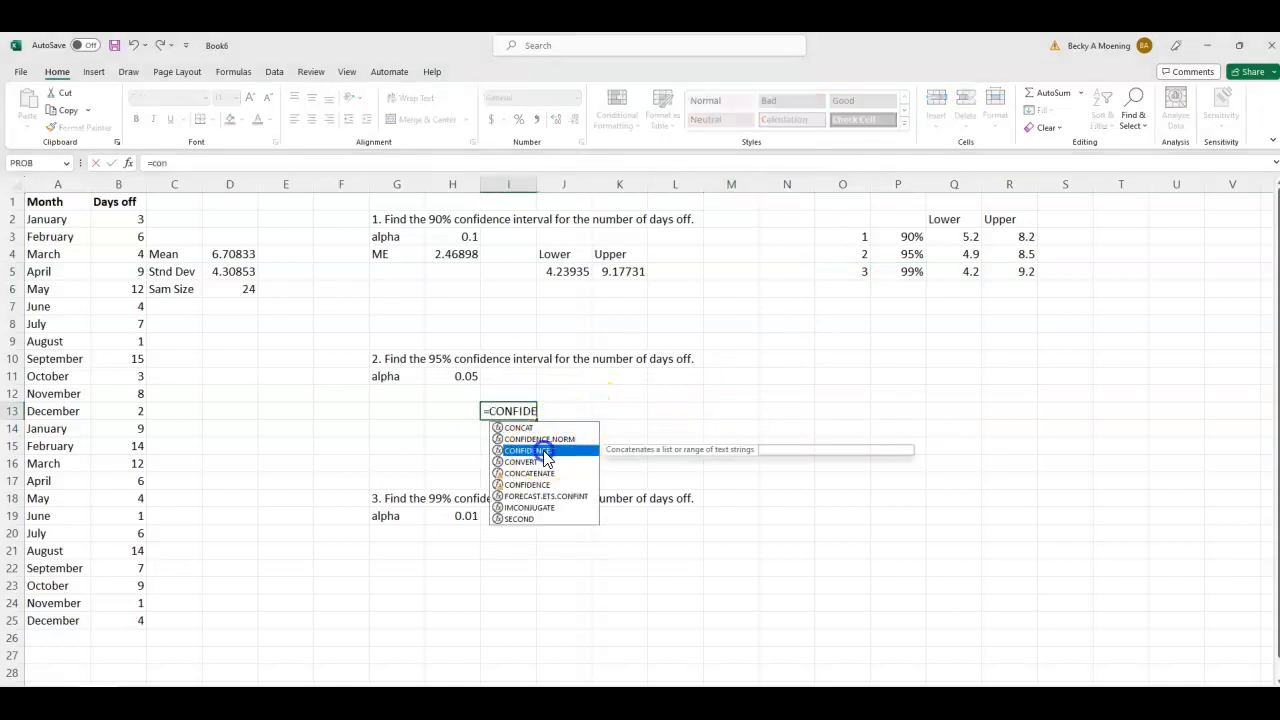
{"action": "double_click", "coordinate": [532, 450]}
{"action": "left_click", "coordinate": [446, 383]}
{"action": "type", "text": ","}
{"action": "left_click", "coordinate": [217, 272]}
{"action": "type", "text": ","}
{"action": "left_click", "coordinate": [242, 289]}
{"action": "type", "text": ")"}
{"action": "key", "text": "Return"}
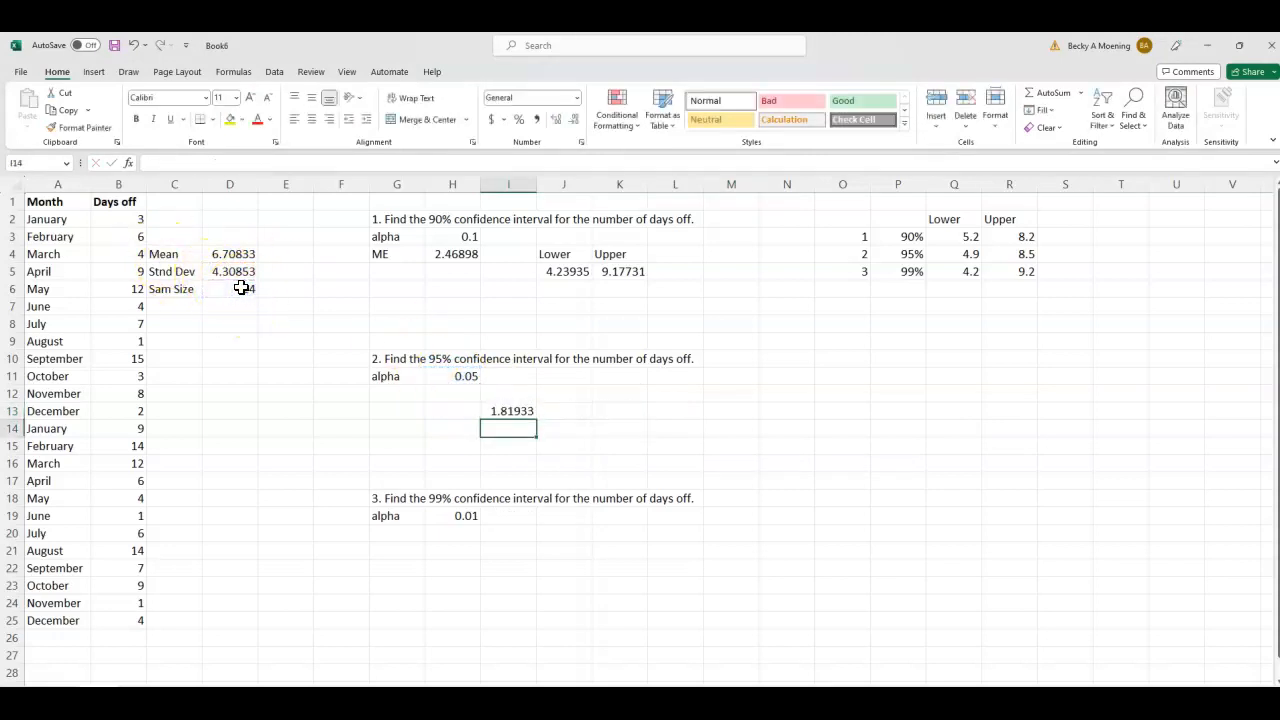
- Calculate the lower limit of the 95% interval in K13 with the formula =D4-I13
{"action": "left_click", "coordinate": [619, 412]}
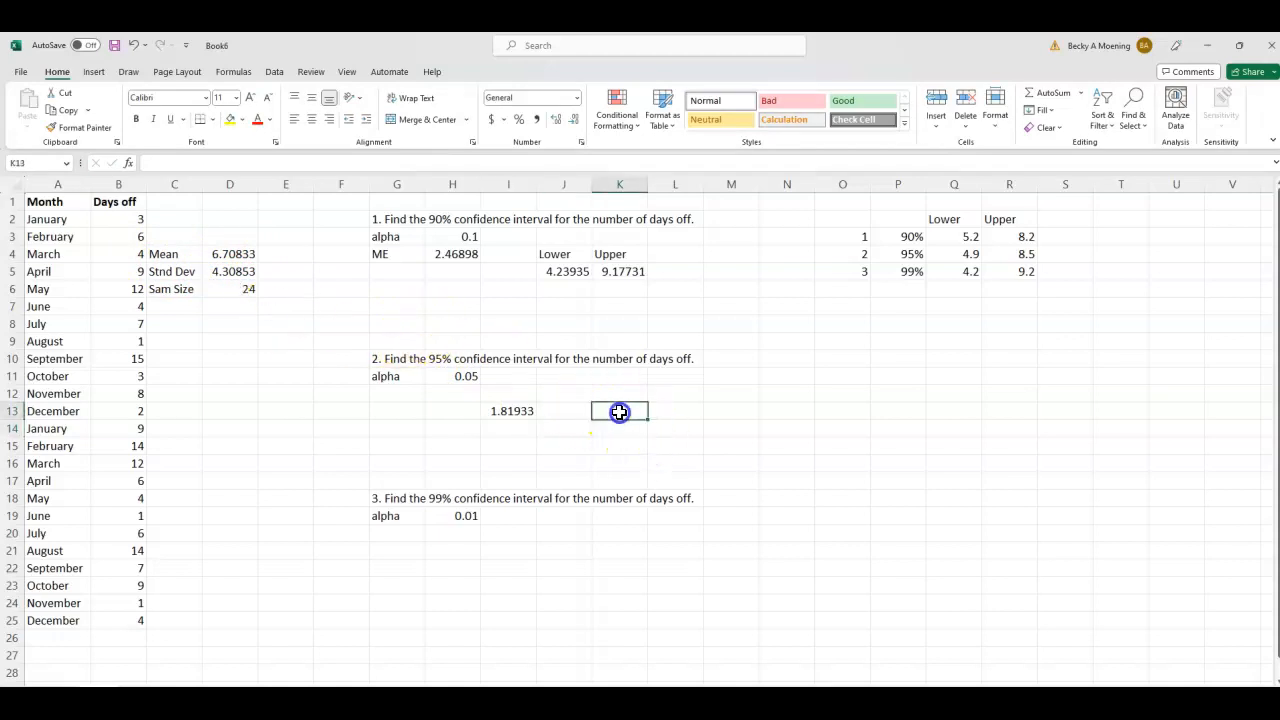
{"action": "type", "text": "="}
{"action": "left_click", "coordinate": [233, 254]}
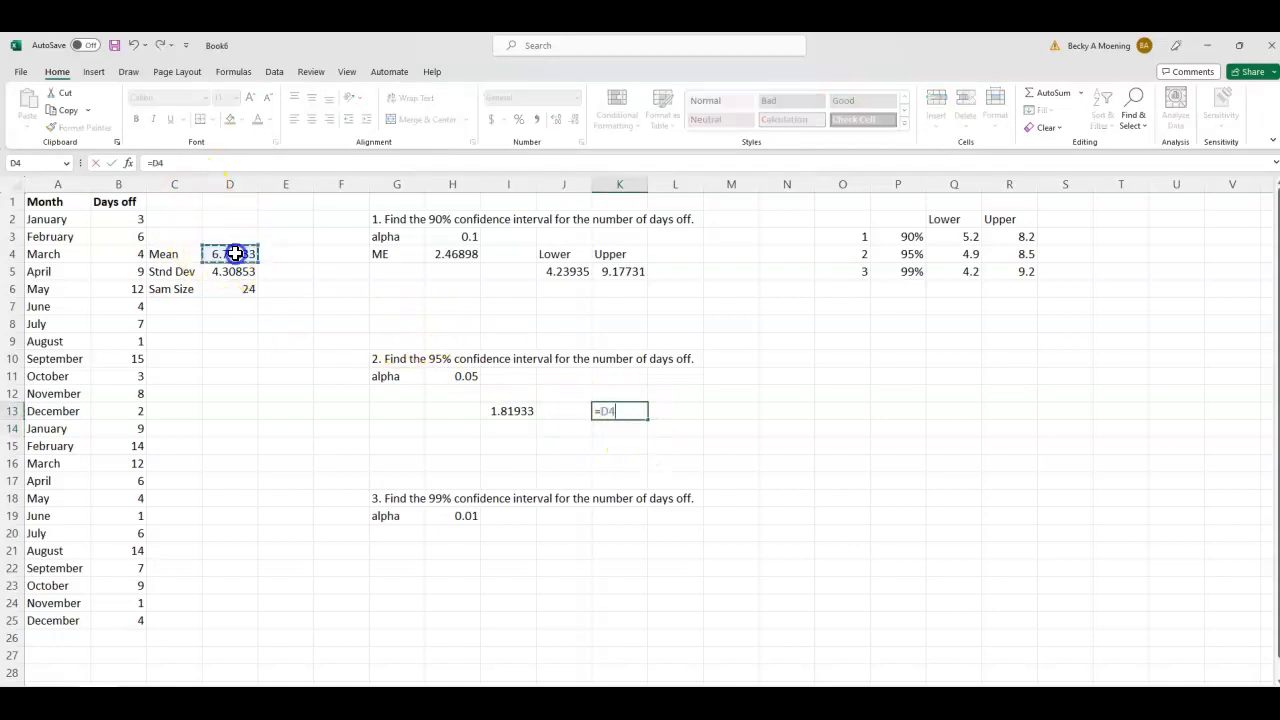
{"action": "type", "text": "-"}
{"action": "left_click", "coordinate": [511, 411]}
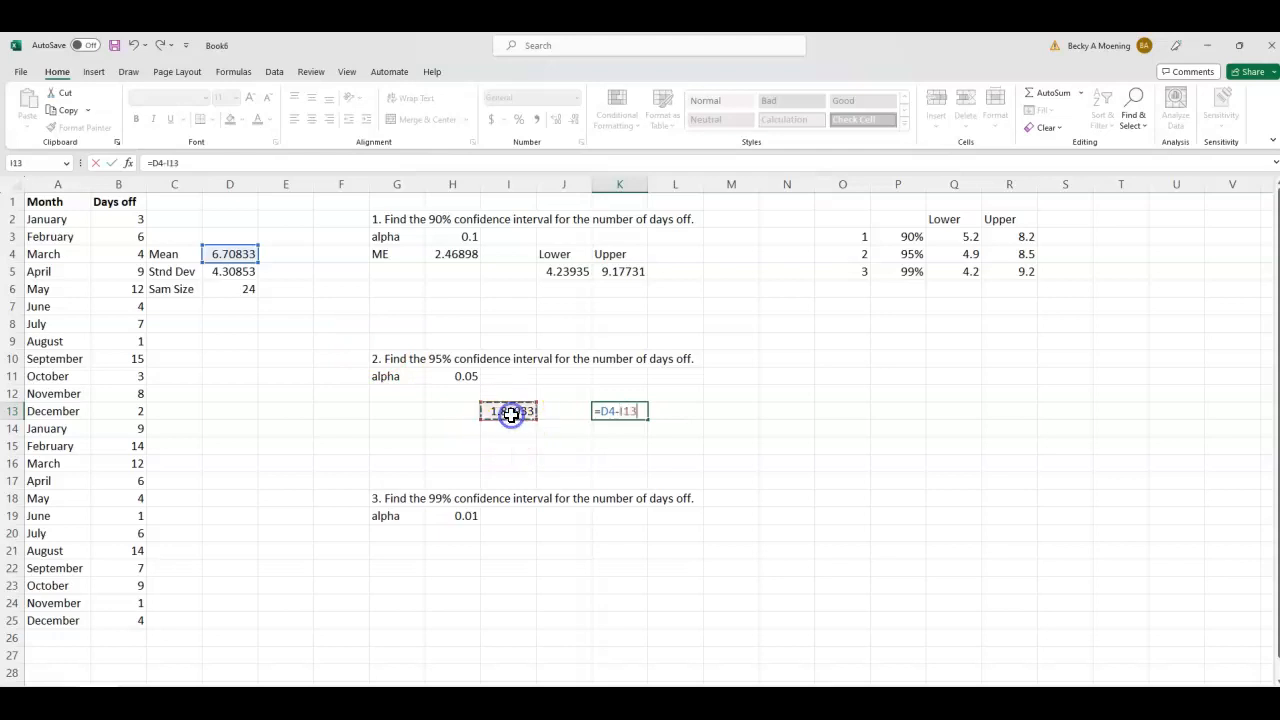
{"action": "key", "text": "Return"}
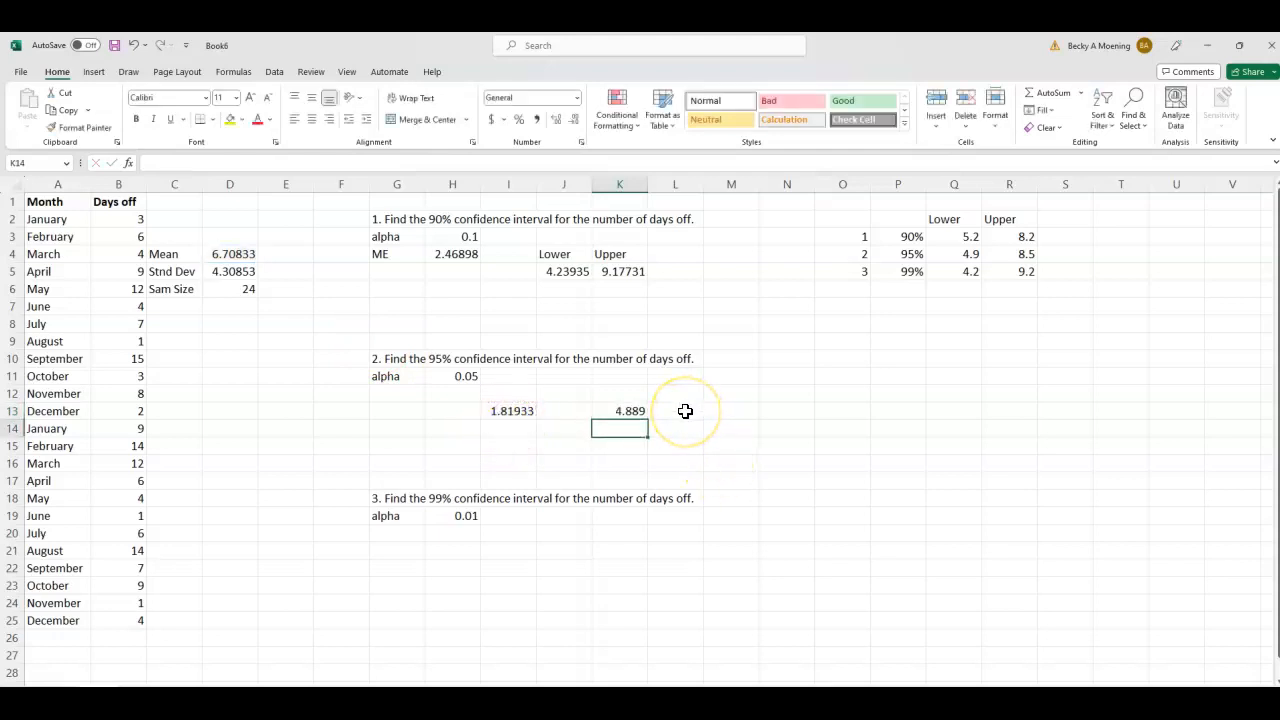